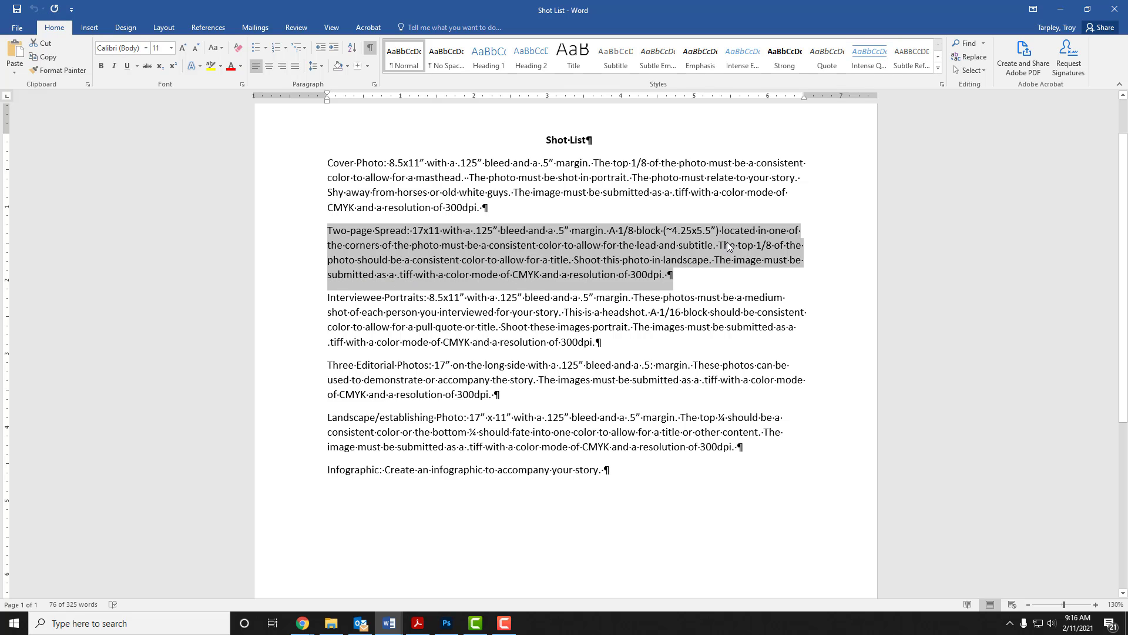
Leave the Word document and open the raw image Feed Lot (229 of 323) from File Explorer in Adobe Photoshop 2021.
left_click(1064, 13)
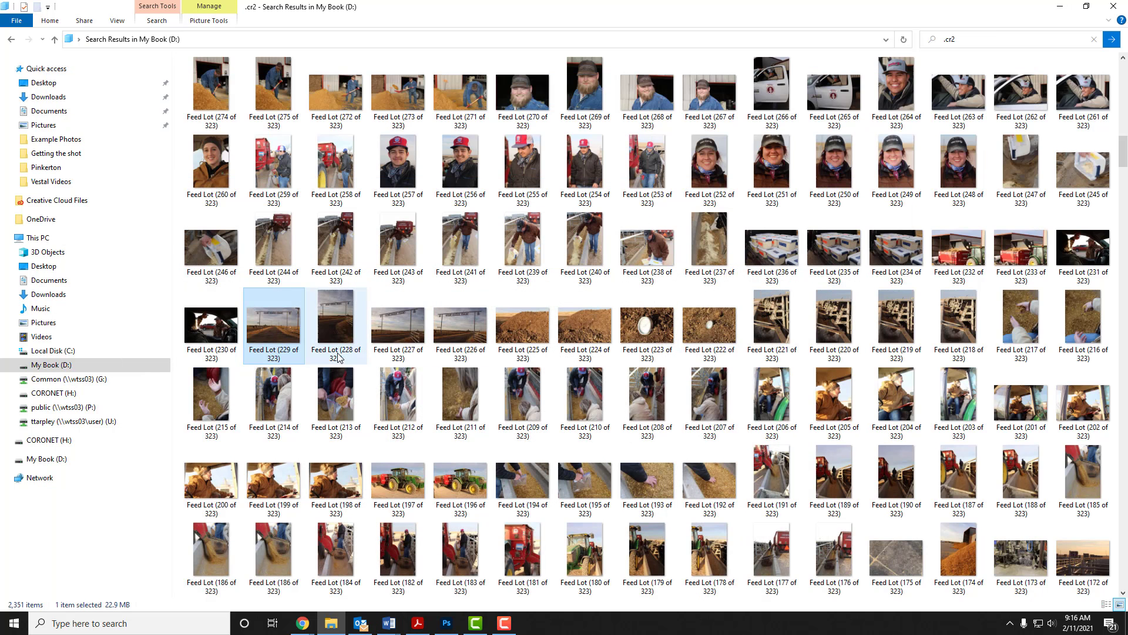
mouse_move(273, 323)
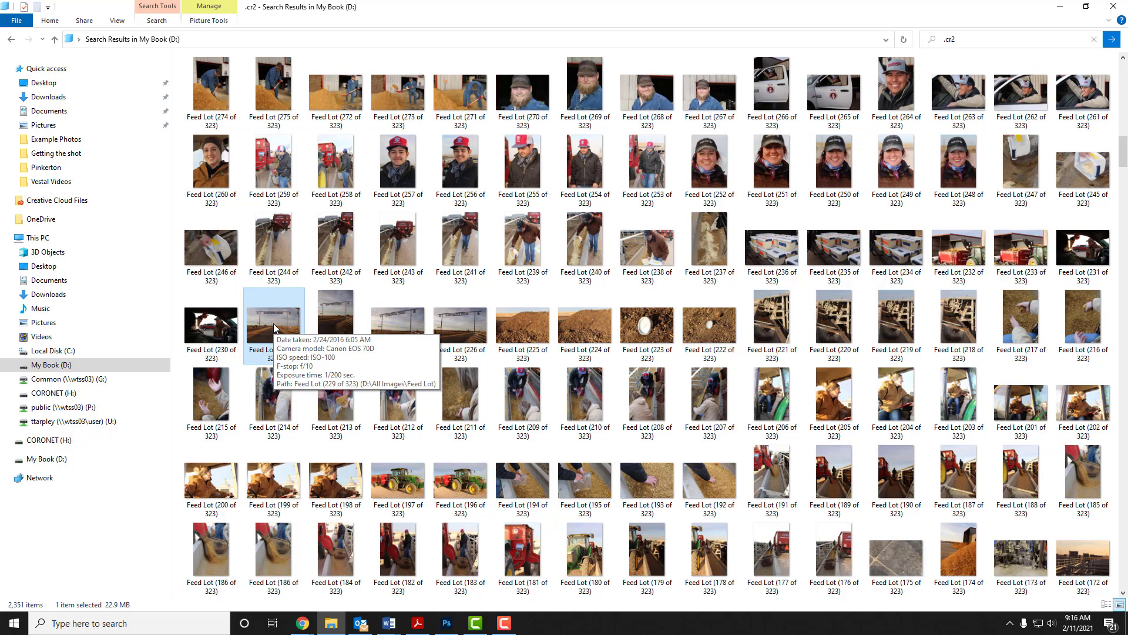
right_click(273, 323)
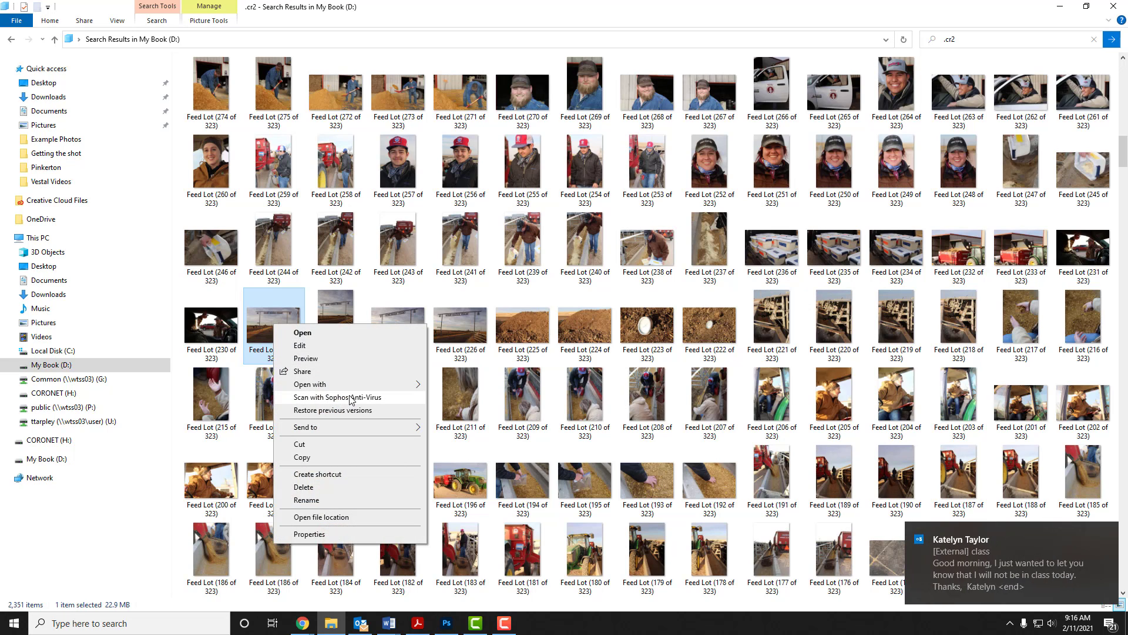
mouse_move(352, 388)
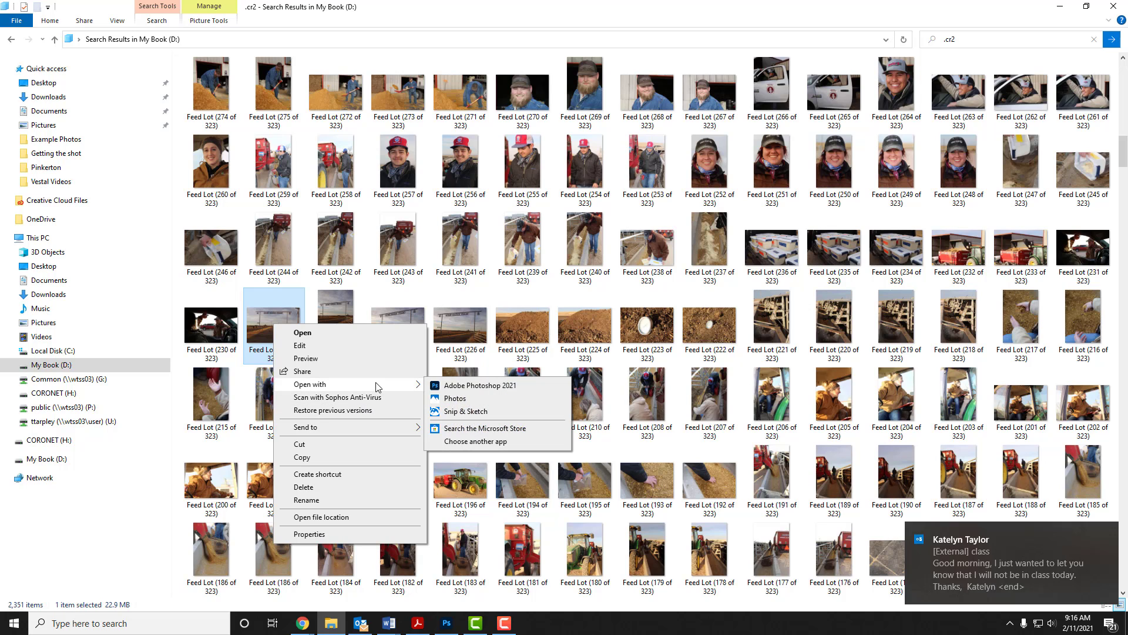
left_click(453, 386)
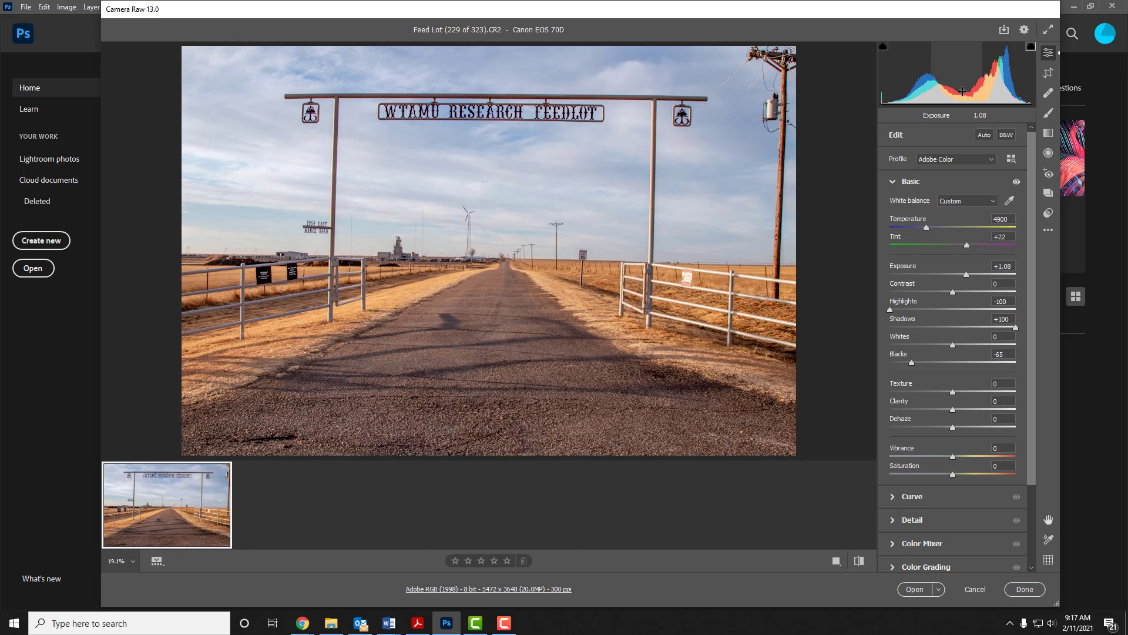
Set the photo's exposure to +0.98, with shadows at +100 and highlights at -100.
mouse_move(963, 92)
left_mouse_down()
mouse_move(1011, 88)
mouse_move(901, 99)
mouse_move(972, 87)
mouse_move(955, 89)
left_mouse_up()
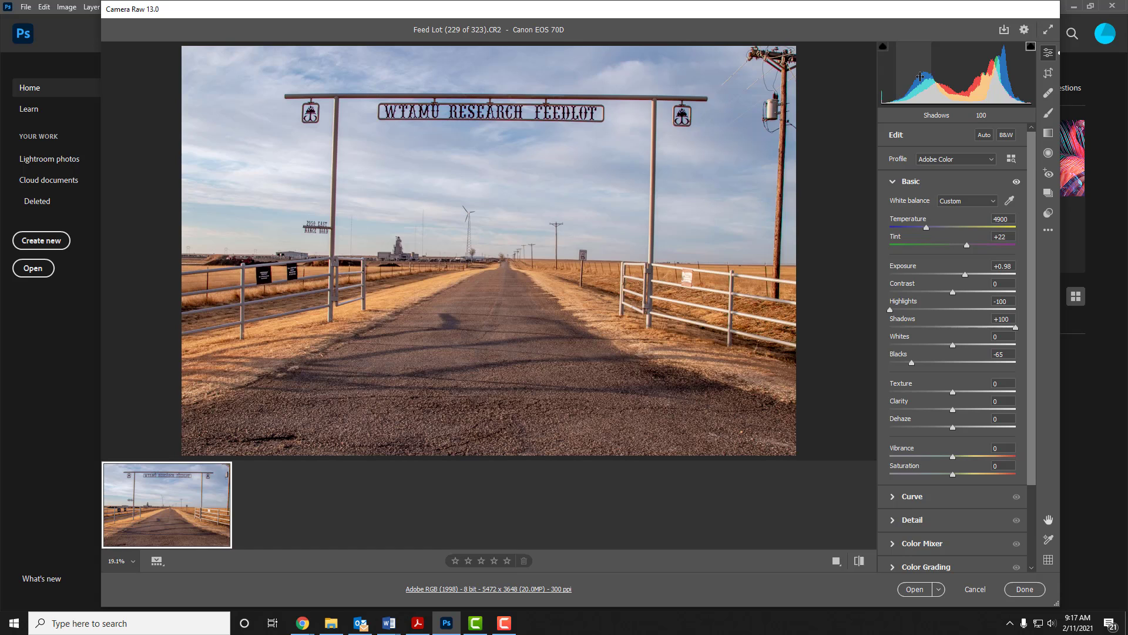
mouse_move(914, 89)
left_mouse_down()
mouse_move(799, 88)
mouse_move(917, 88)
left_mouse_up()
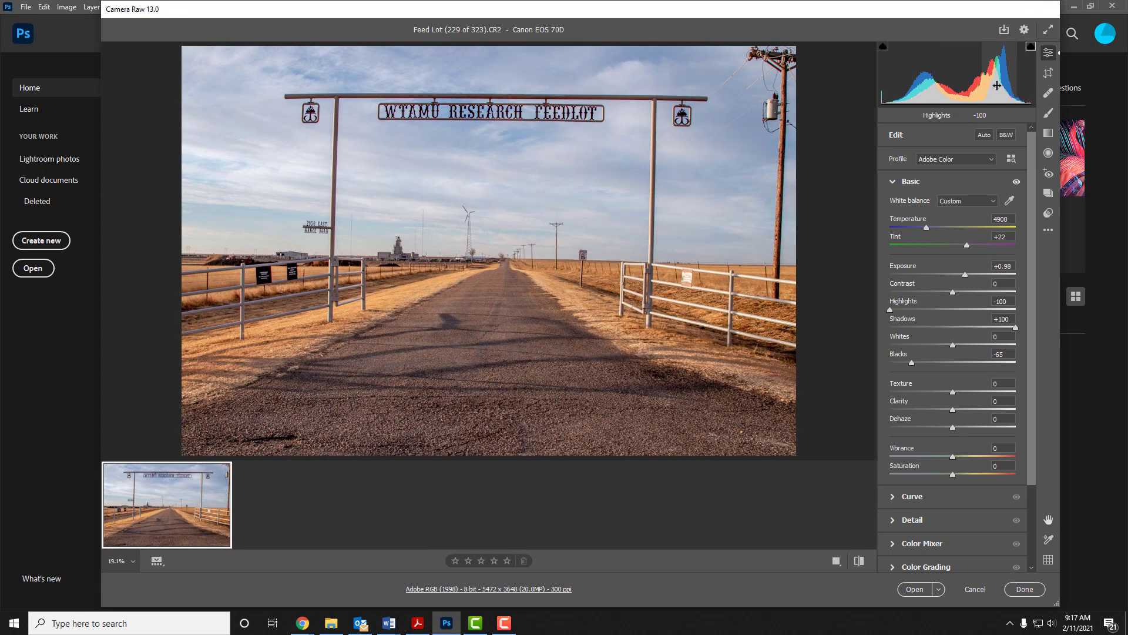
left_click_drag(998, 86, 1078, 86)
left_click_drag(1003, 309, 890, 309)
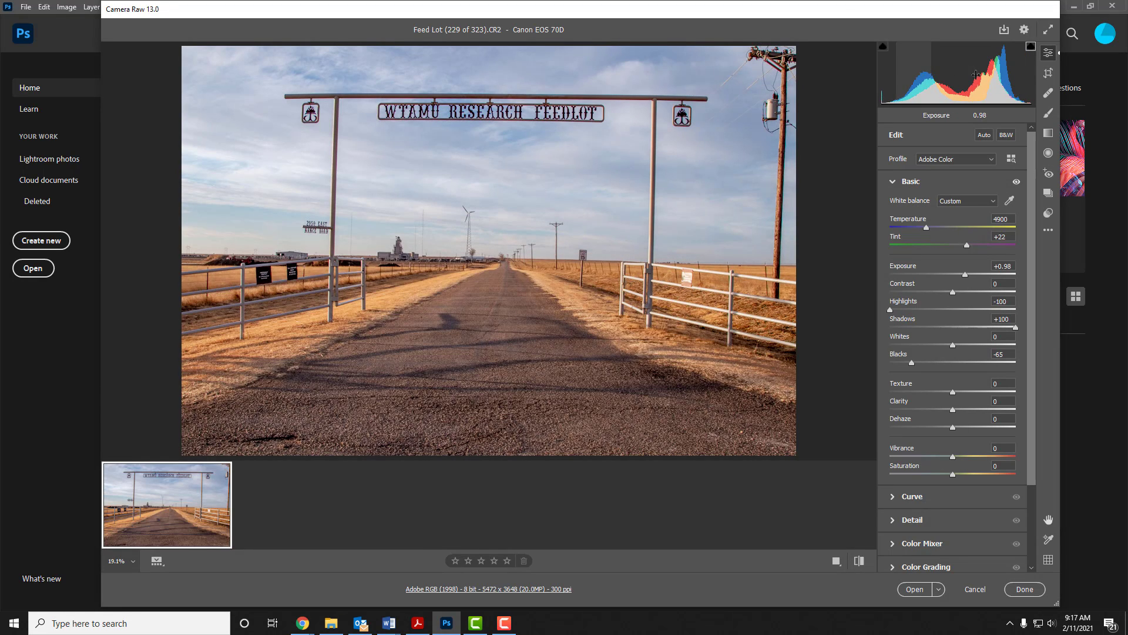
Set the photo's whites to +51 and its blacks to -51.
left_click_drag(1024, 91, 1054, 91)
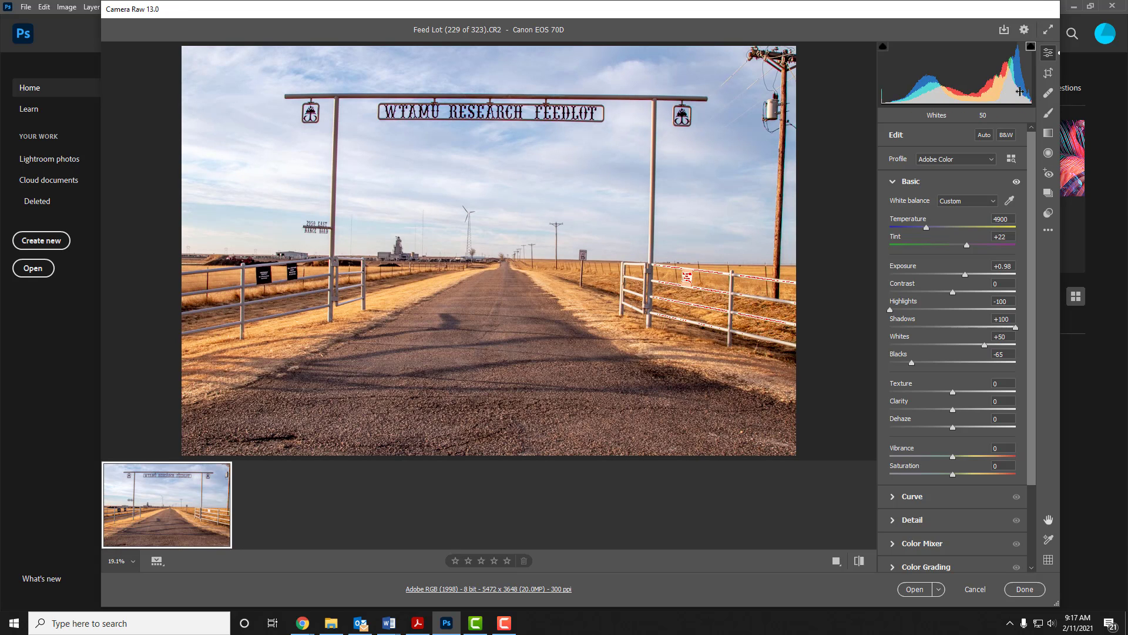
left_click_drag(1024, 83, 1025, 83)
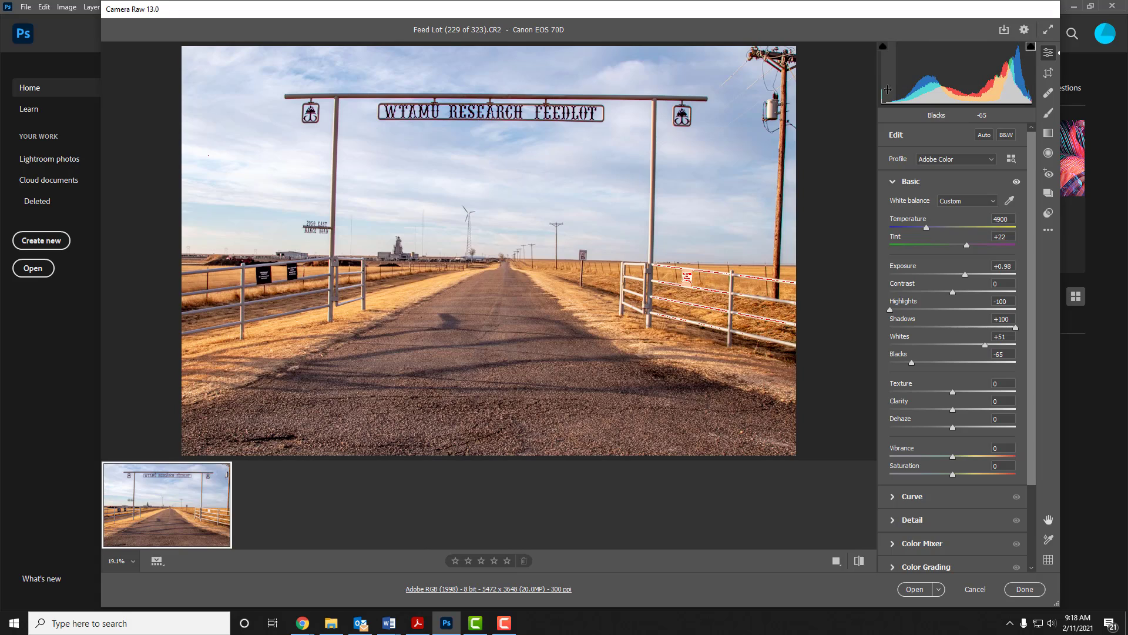
mouse_move(885, 91)
left_mouse_down()
mouse_move(865, 90)
mouse_move(982, 90)
mouse_move(864, 90)
mouse_move(894, 91)
left_mouse_up()
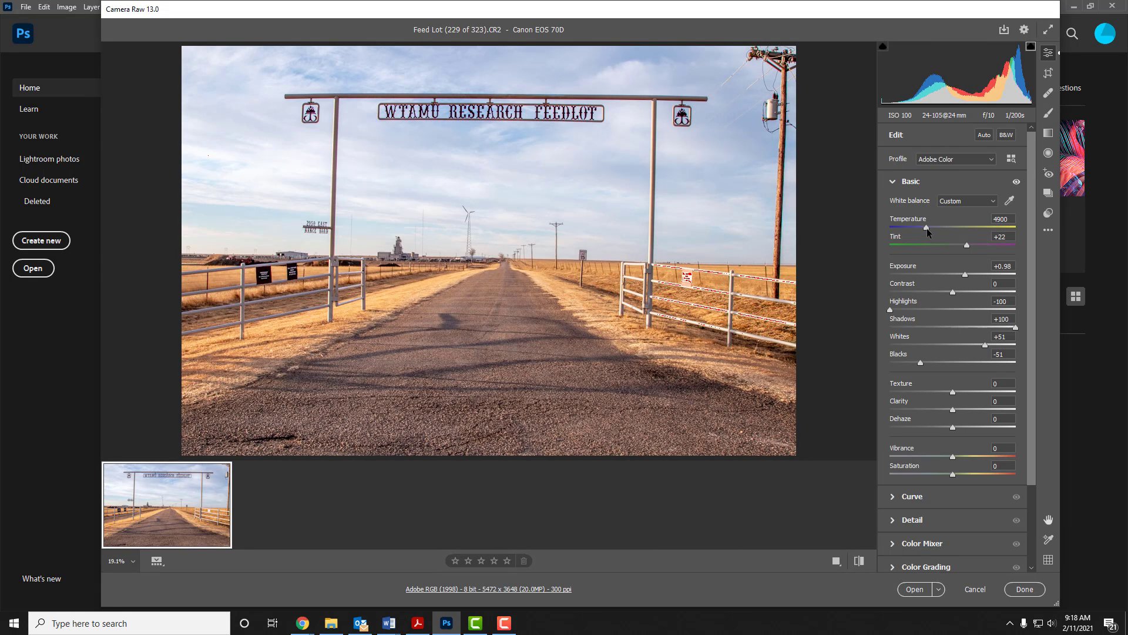
Set the white balance temperature to 4950 and open the adjusted raw image for editing.
mouse_move(926, 228)
left_mouse_down()
mouse_move(943, 227)
mouse_move(927, 223)
left_mouse_up()
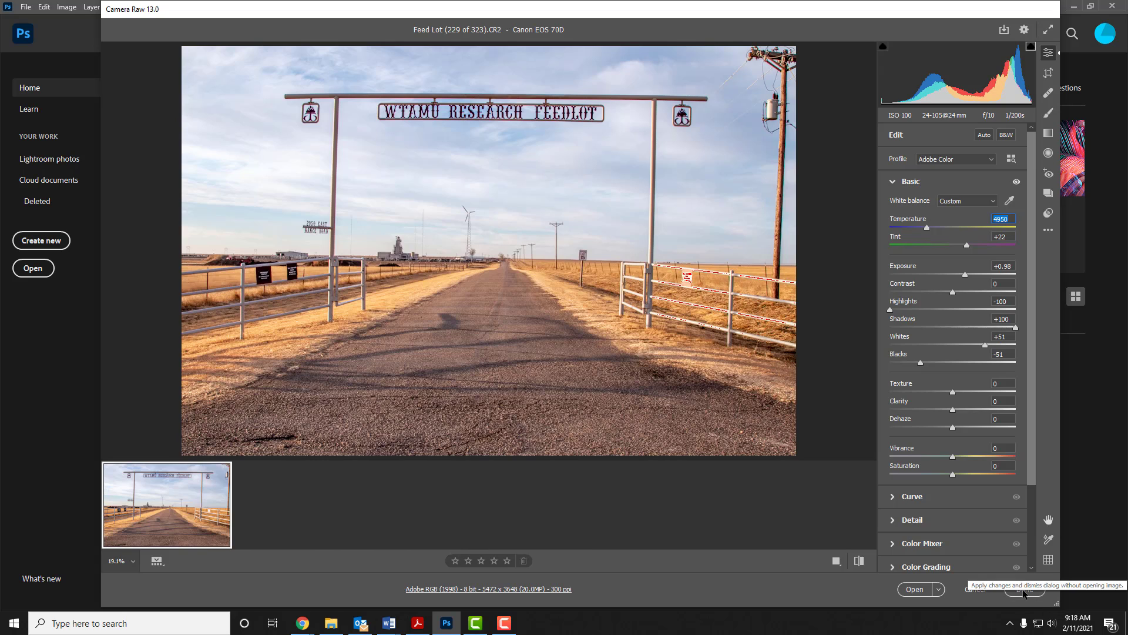
left_click(918, 588)
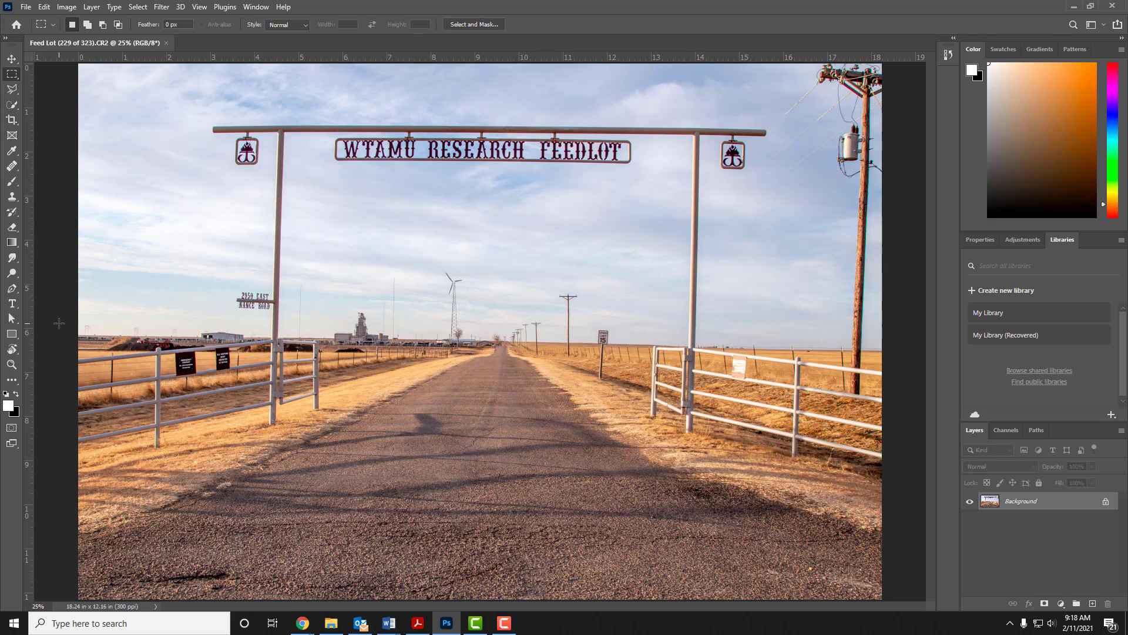
Switch to the Shot List document in Word, review the two-page spread's size and bleed requirements, and return to Photoshop.
mouse_move(388, 623)
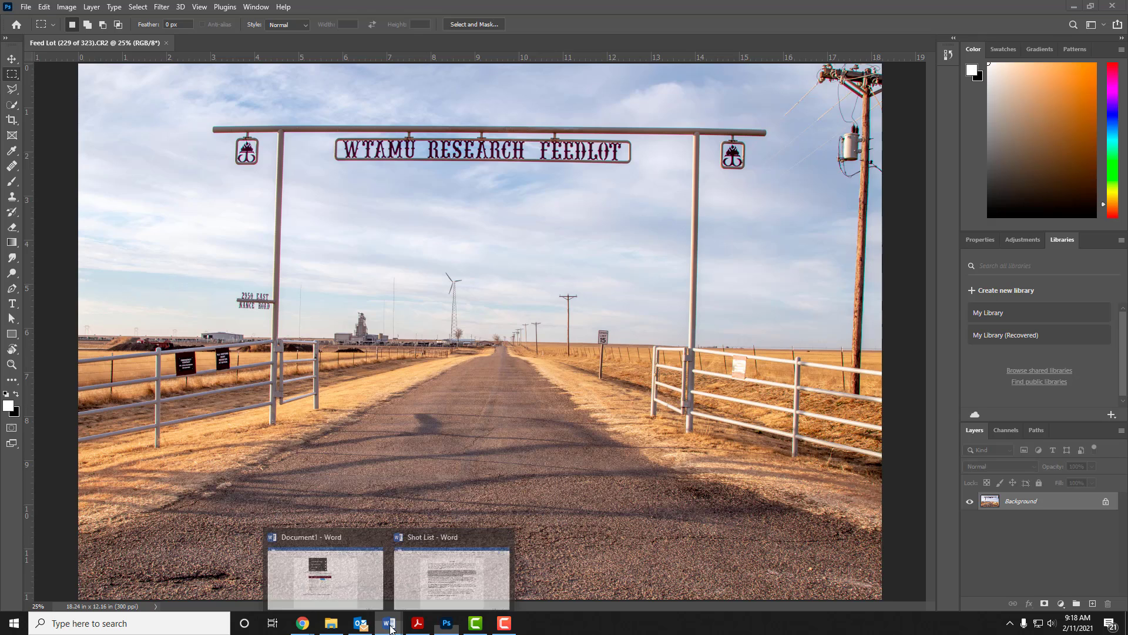
left_click(450, 573)
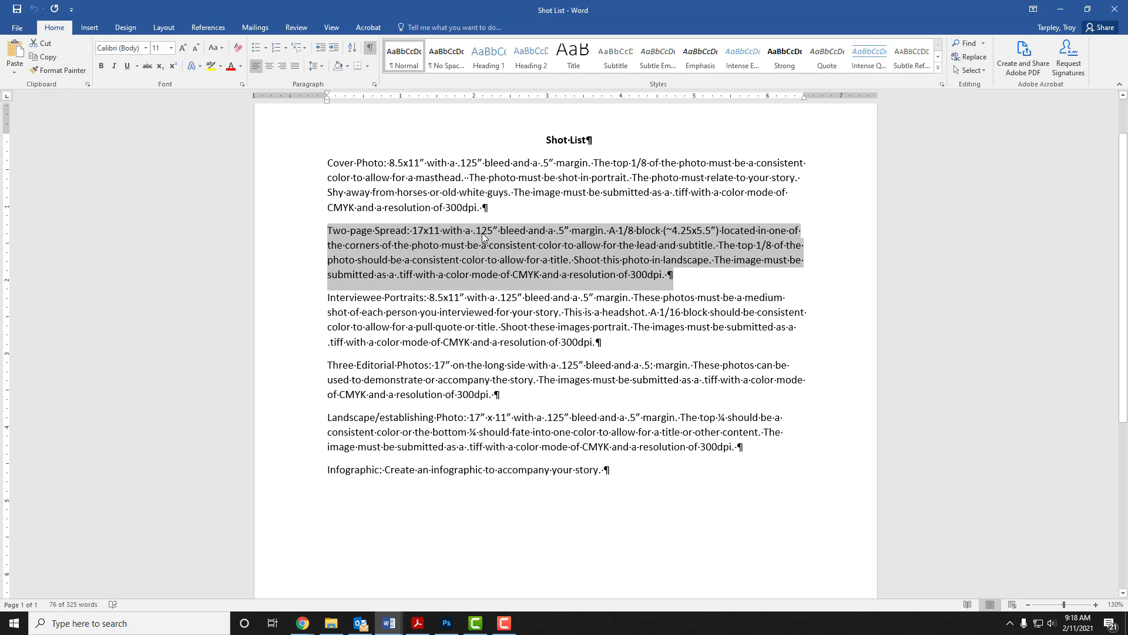
left_click(1061, 12)
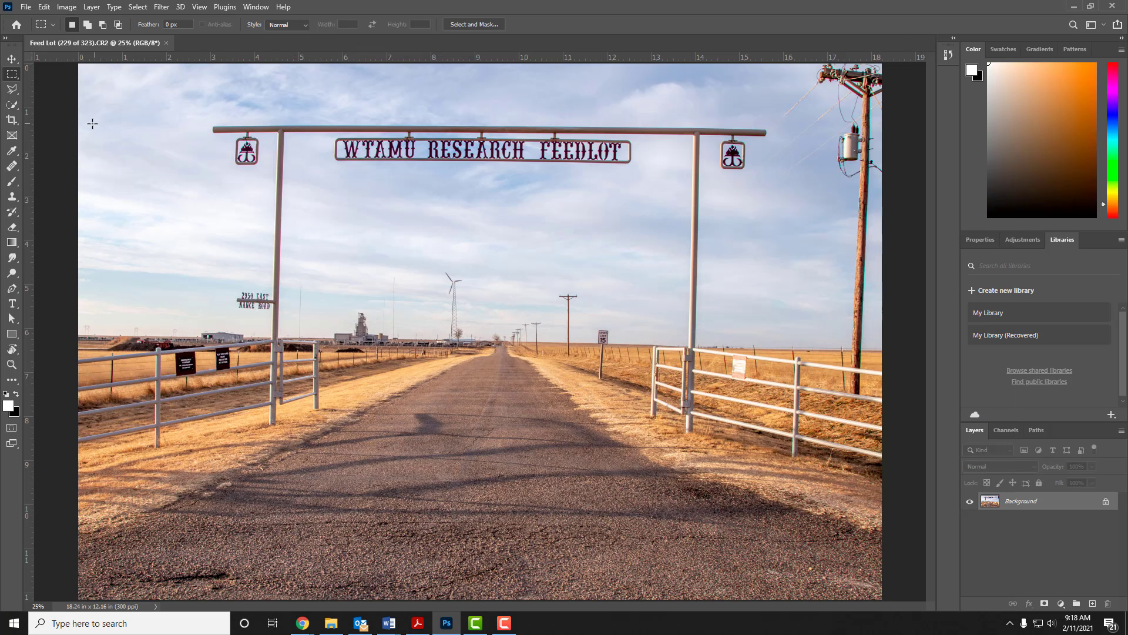
Set up the Crop tool in W x H x Resolution mode with a width of 17.125 in.
left_click(13, 121)
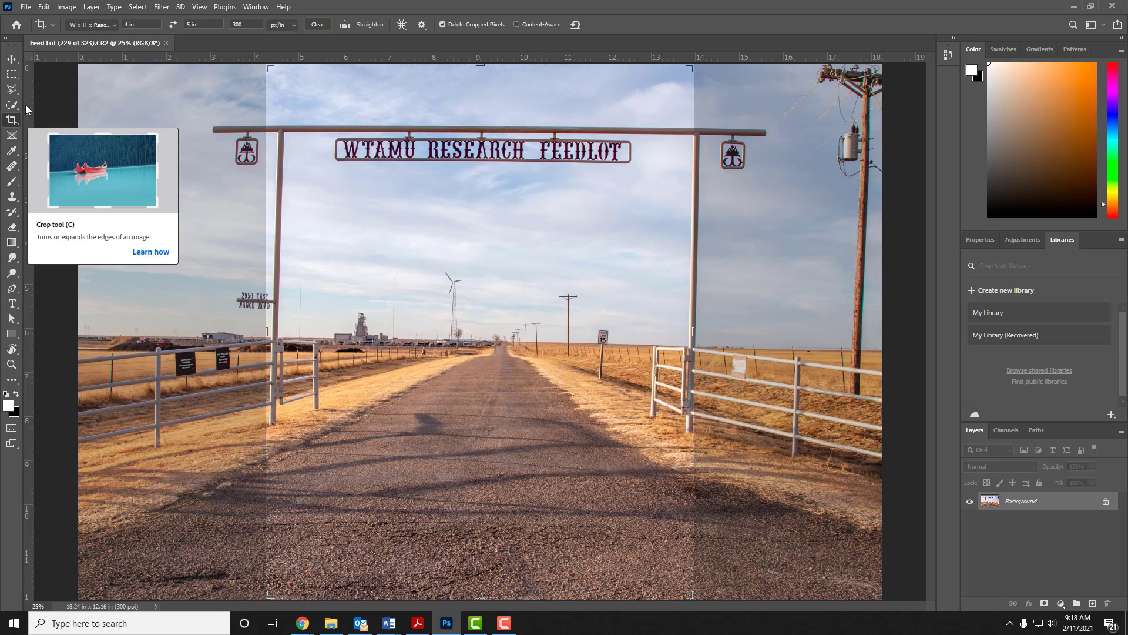
left_click(110, 26)
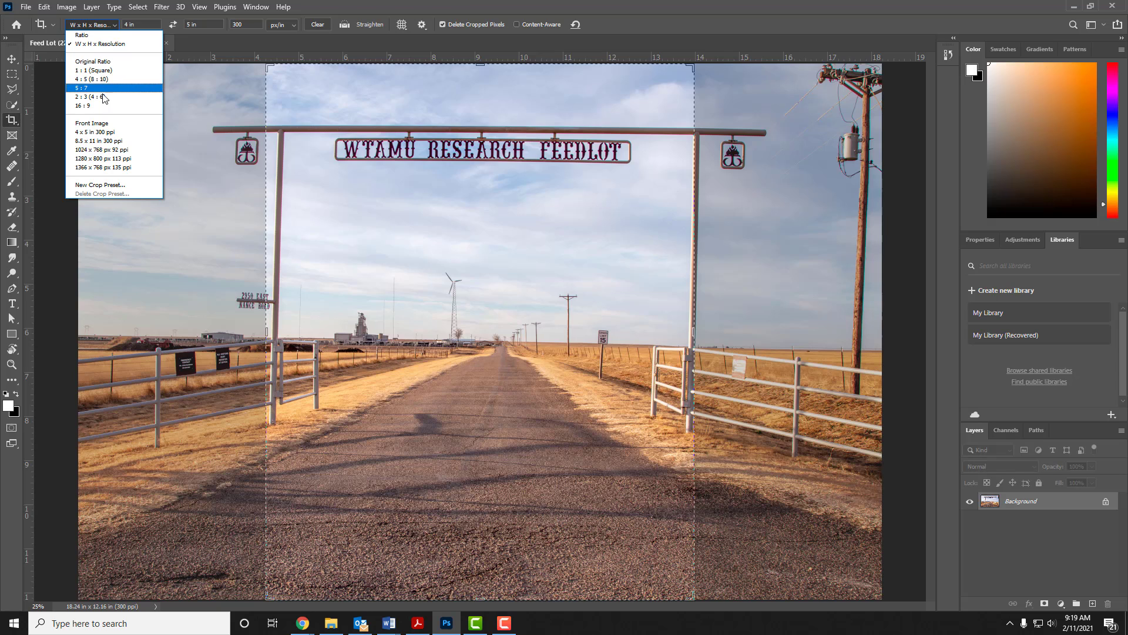
left_click(90, 45)
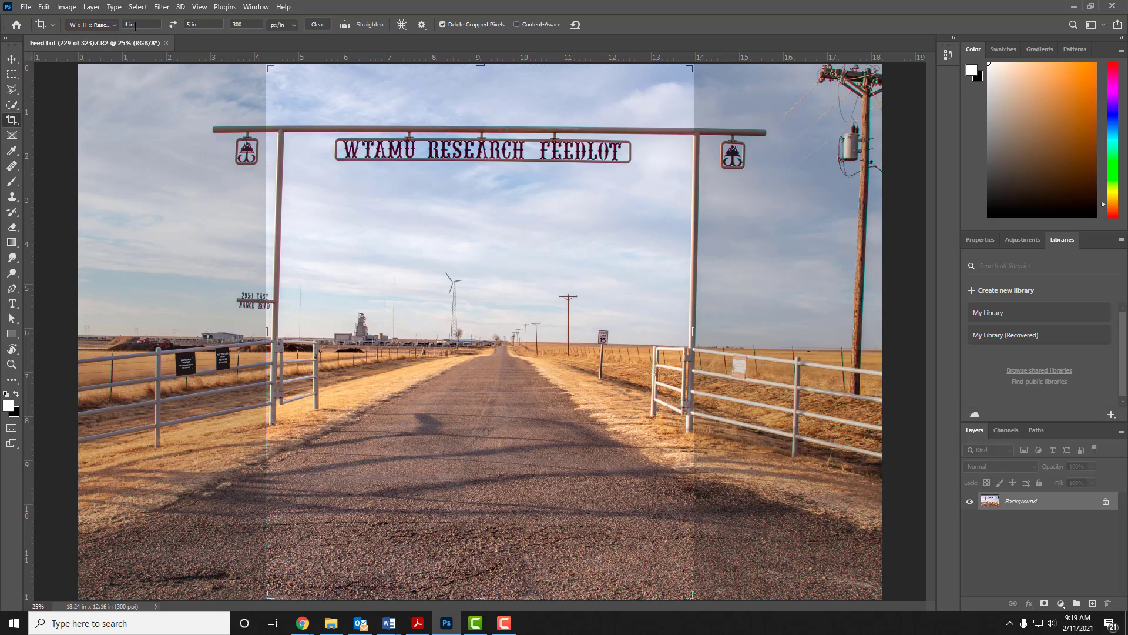
left_click_drag(141, 25, 120, 25)
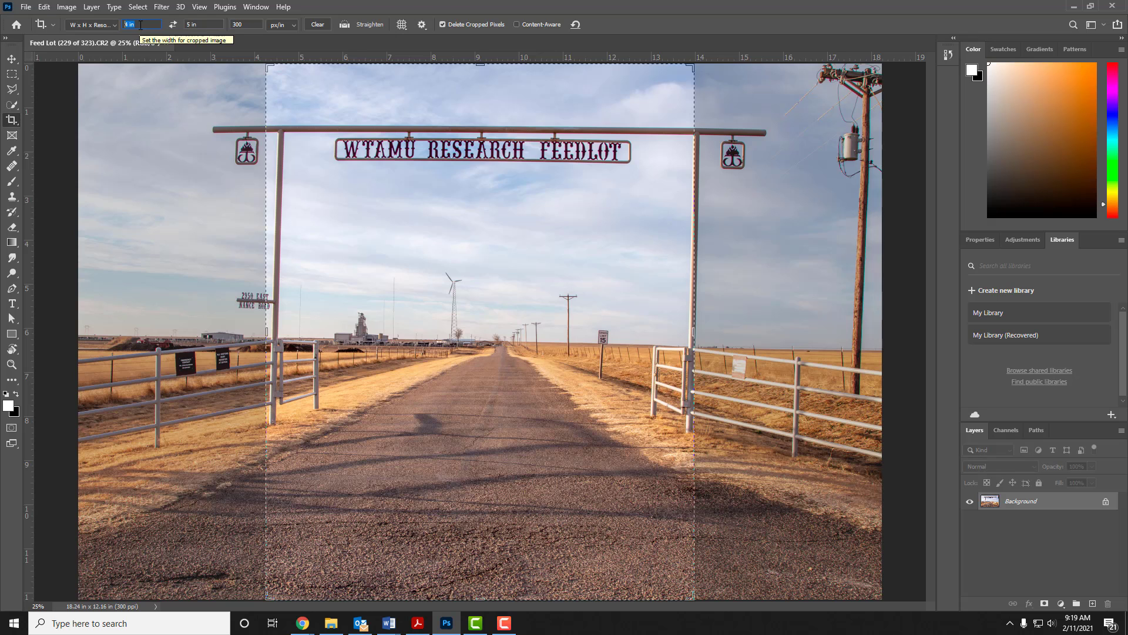
type("17")
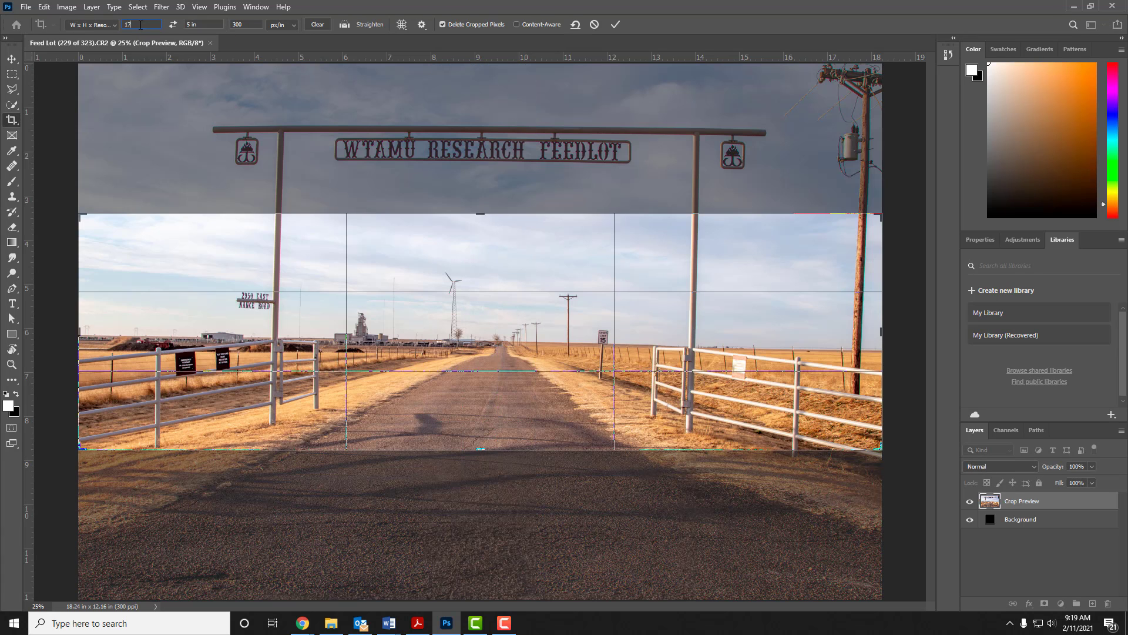
type(".125")
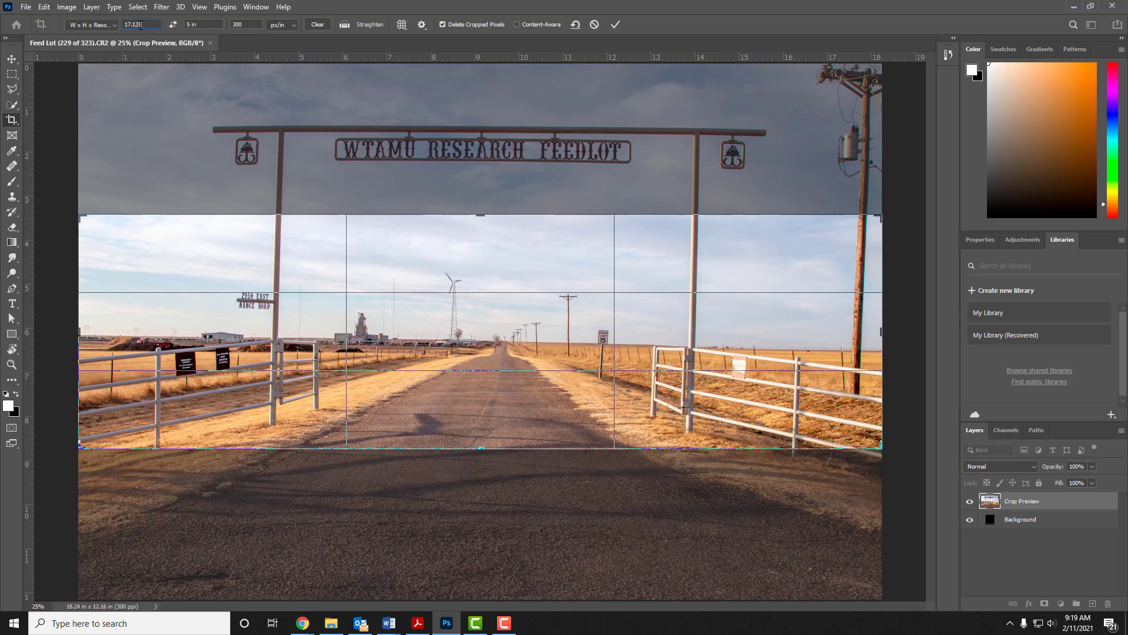
Set the crop height to 11.125 in.
left_click(198, 24)
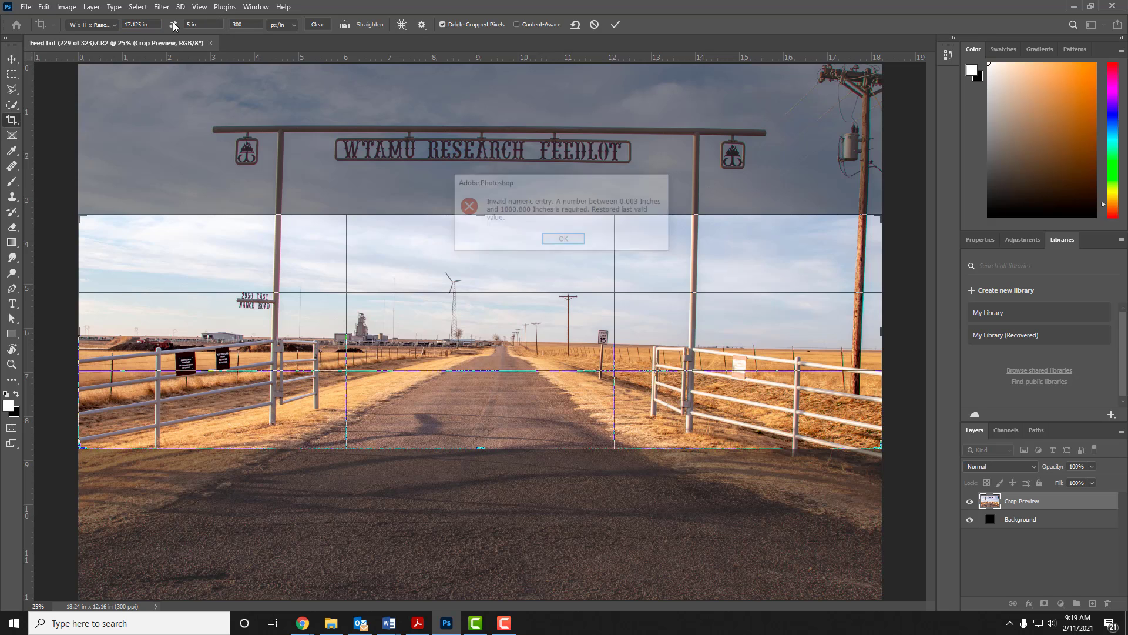
left_click(568, 243)
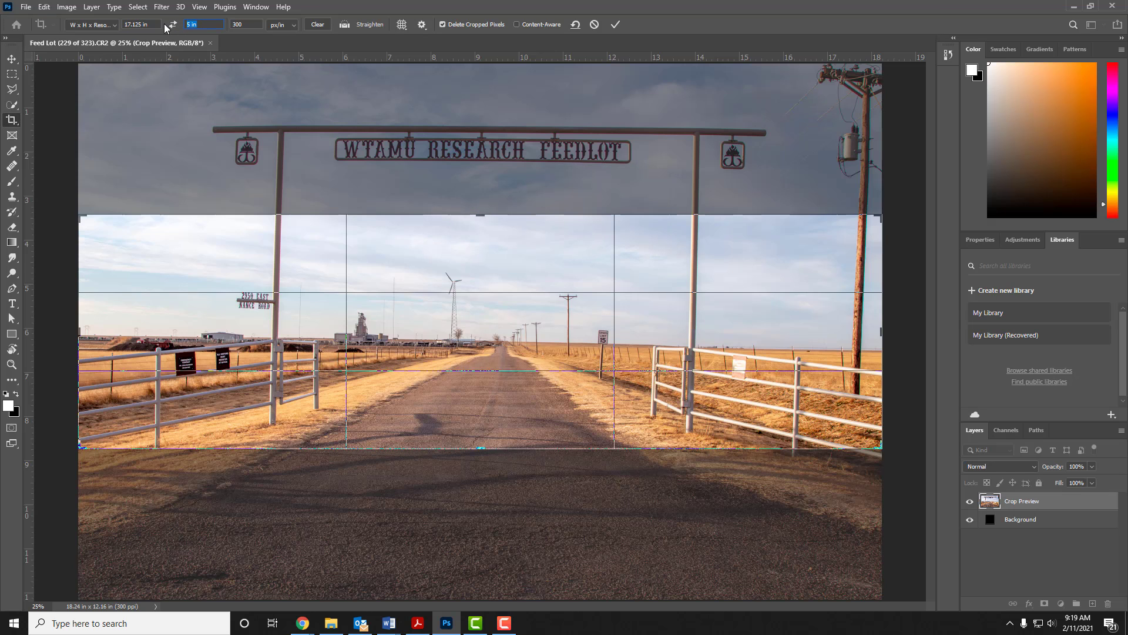
type("11.125")
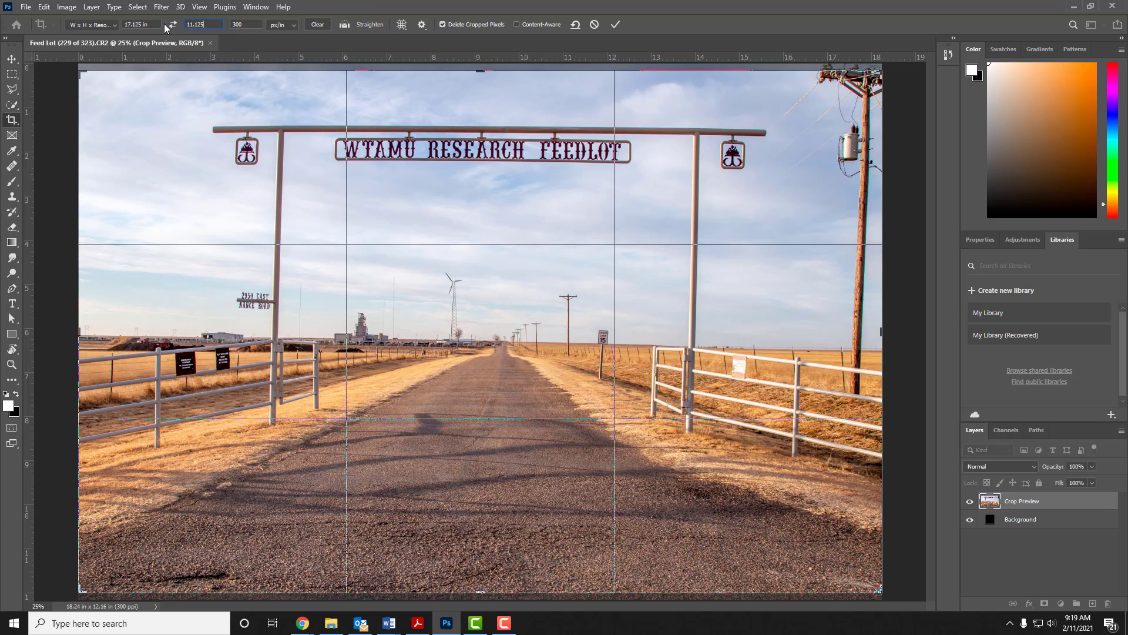
key("Tab")
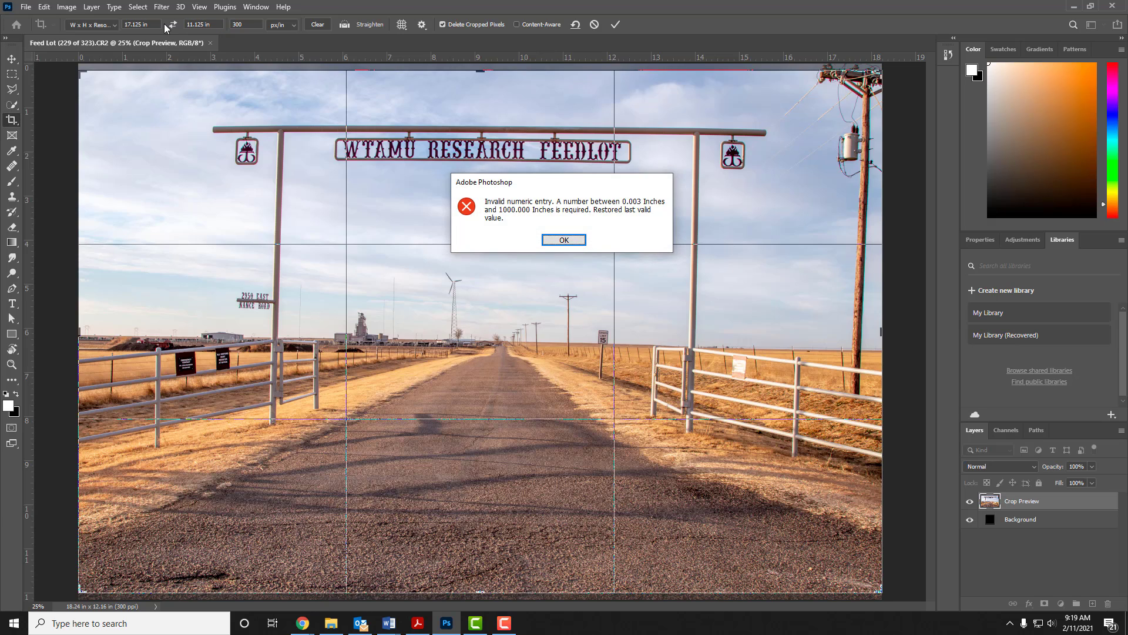
key("Return")
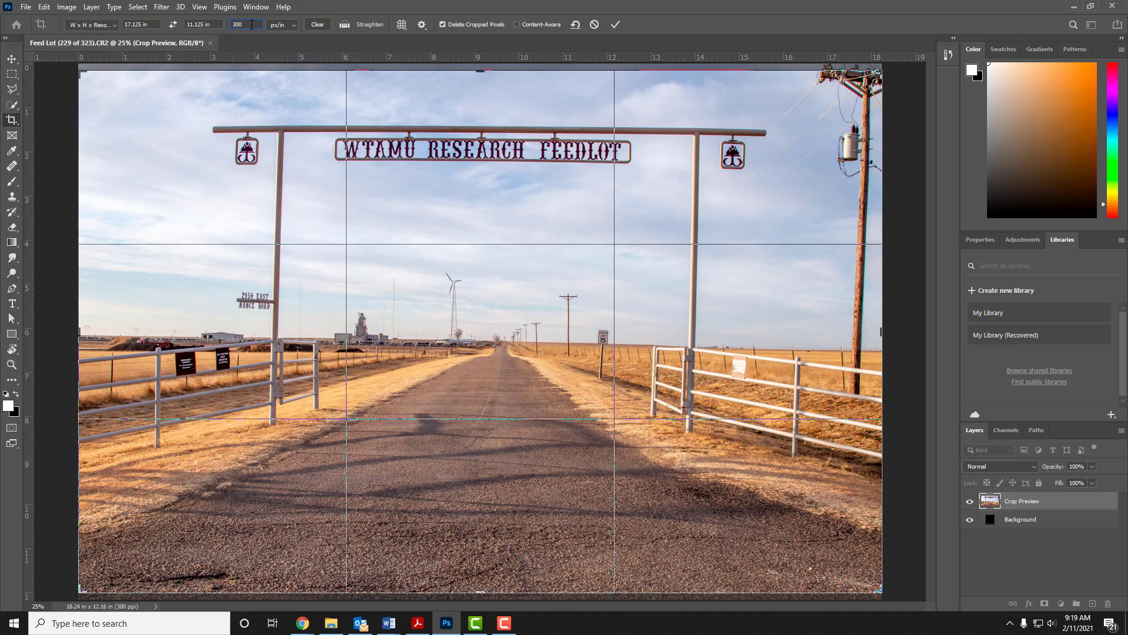
Keep the crop resolution at 300 px/in, rotate the image slightly counterclockwise within the crop frame, and apply the crop.
left_click(283, 26)
left_click(283, 29)
mouse_move(891, 69)
left_mouse_down()
mouse_move(896, 83)
mouse_move(885, 64)
left_mouse_up()
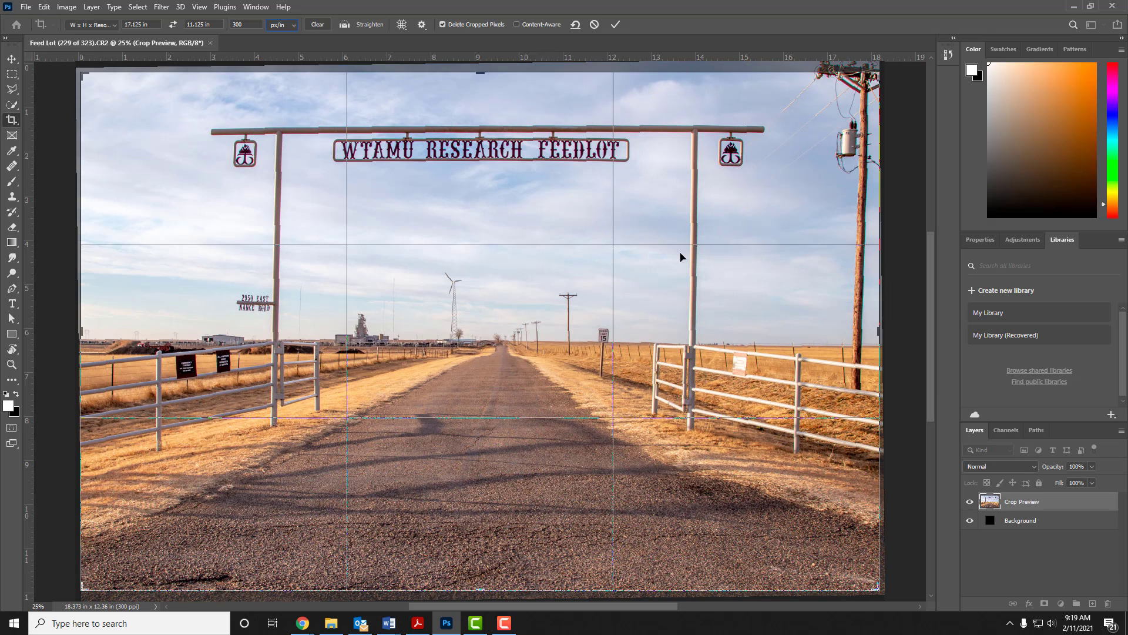
left_click(619, 23)
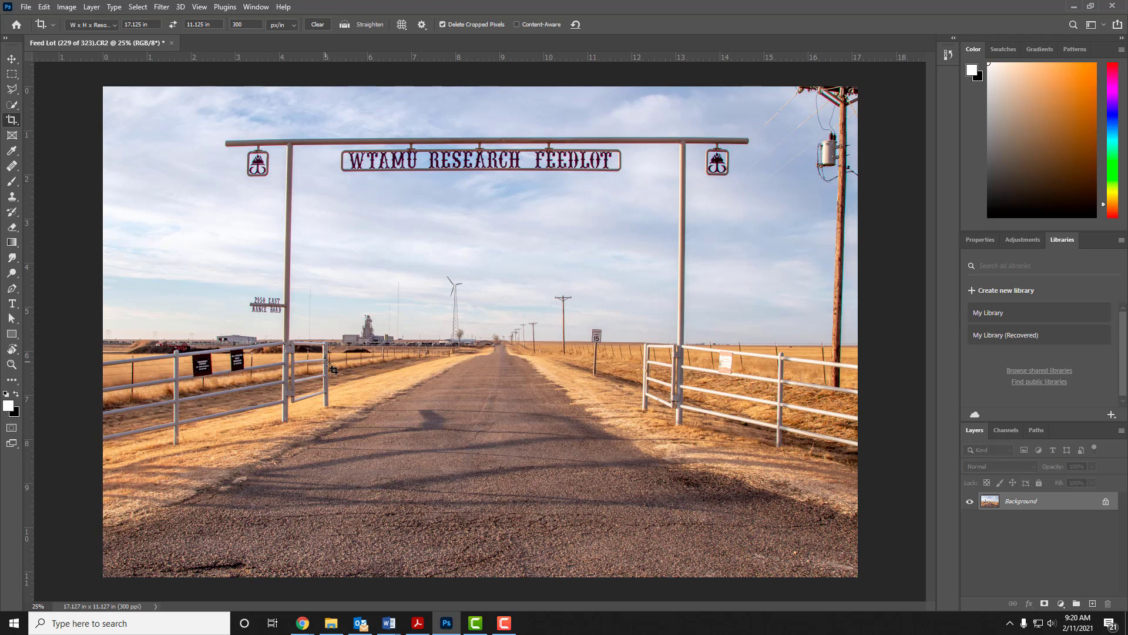
Check the cropped photo's dimensions, resolution and Resample option in Image Size, and leave without changing the image.
left_click(66, 7)
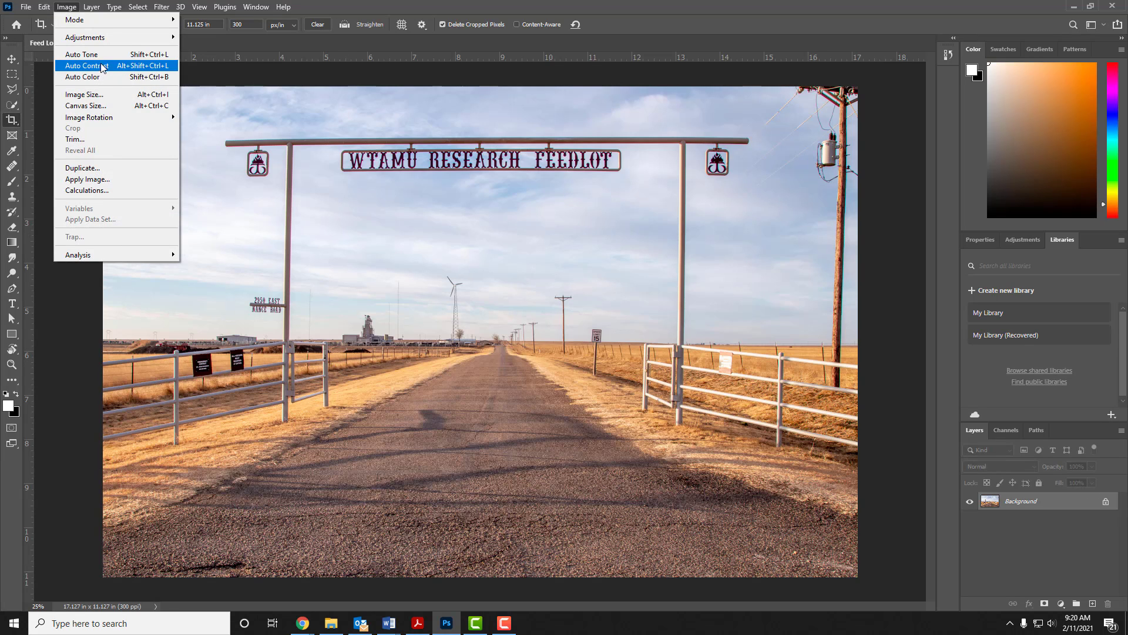
left_click(113, 98)
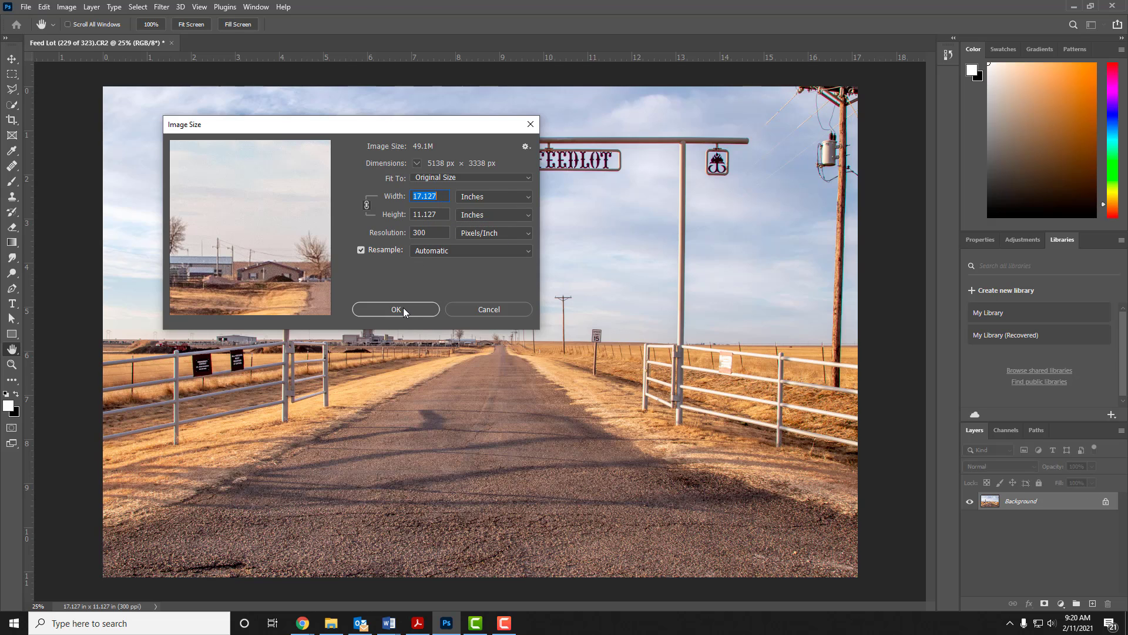
left_click(361, 251)
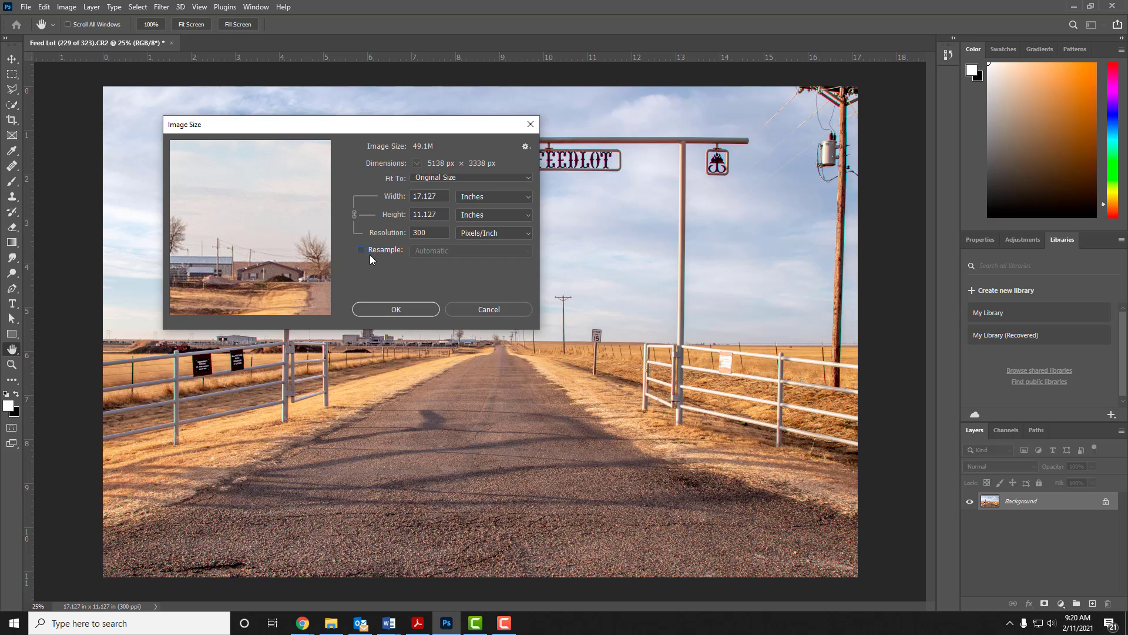
left_click(360, 250)
left_click(361, 250)
left_click(477, 306)
key("c")
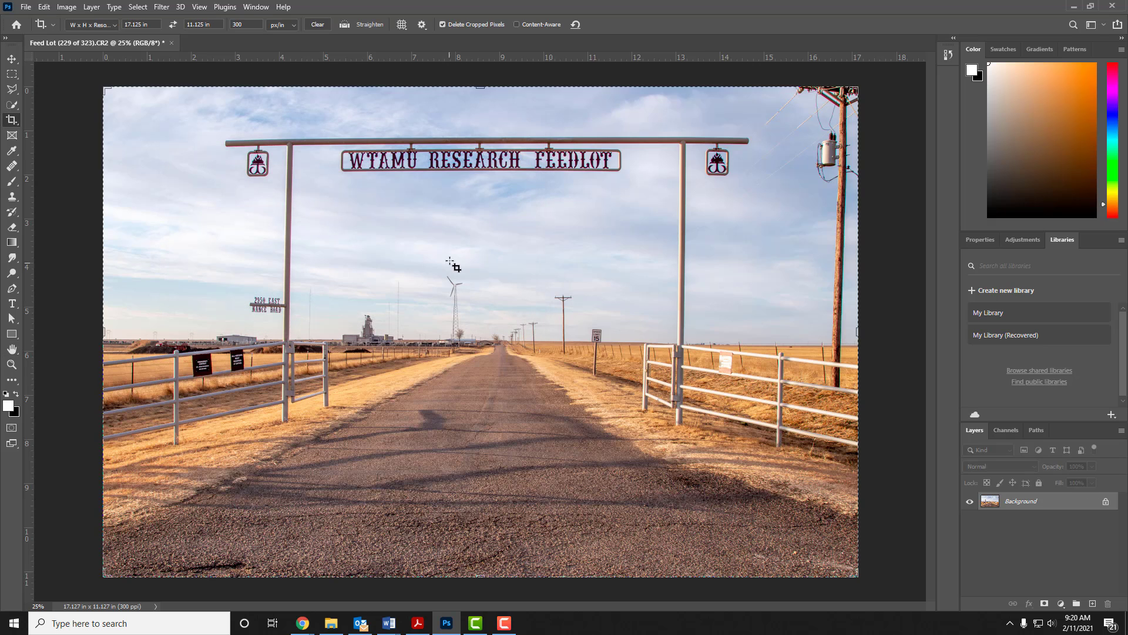
Convert the cropped photo to CMYK color mode, accepting the U.S. Web Coated (SWOP) v2 profile, and switch to the Move tool.
left_click(87, 8)
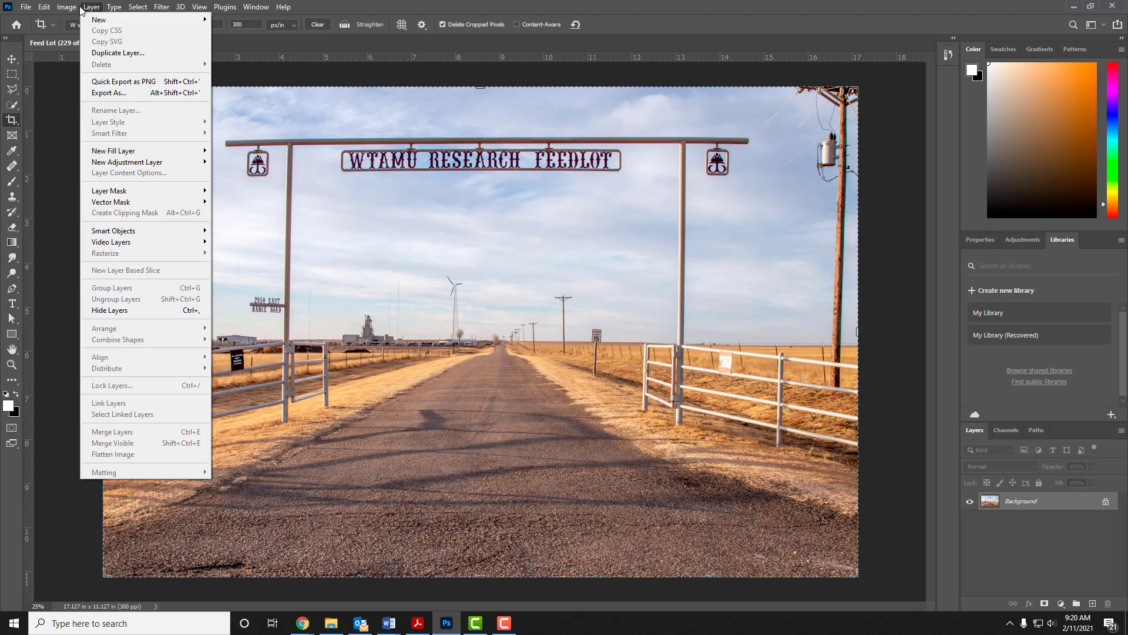
mouse_move(68, 11)
mouse_move(138, 19)
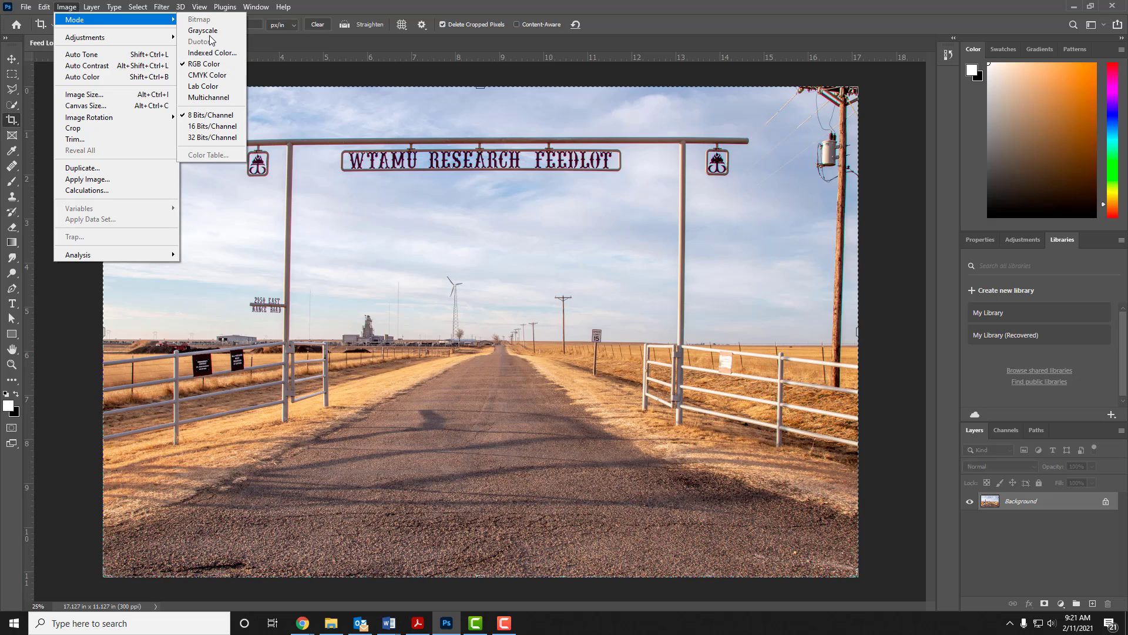
left_click(203, 77)
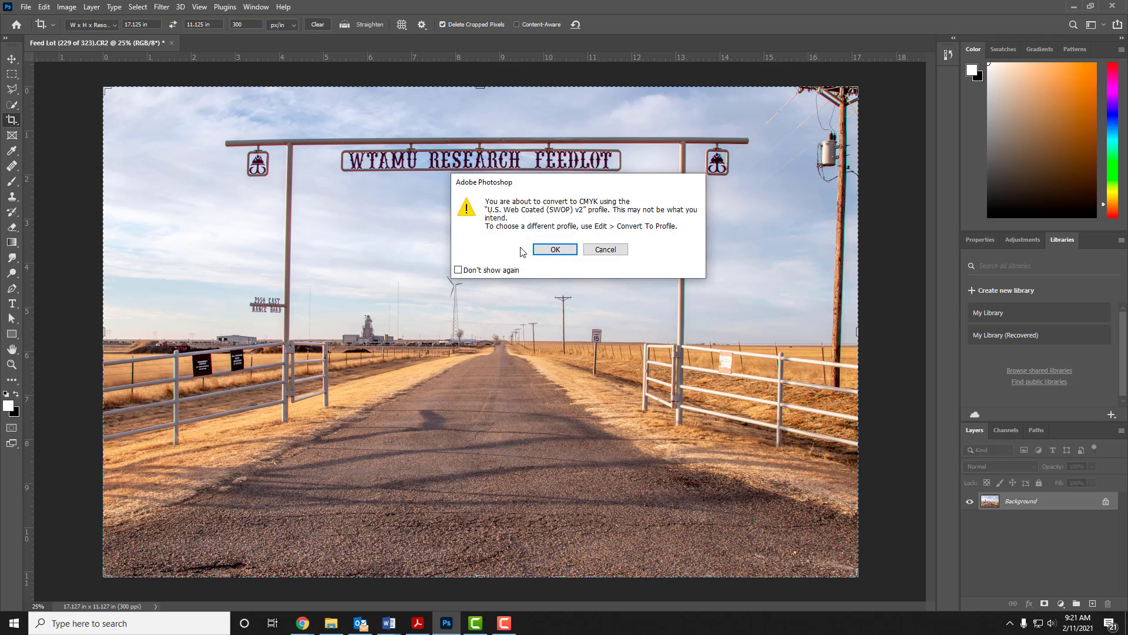
left_click(555, 251)
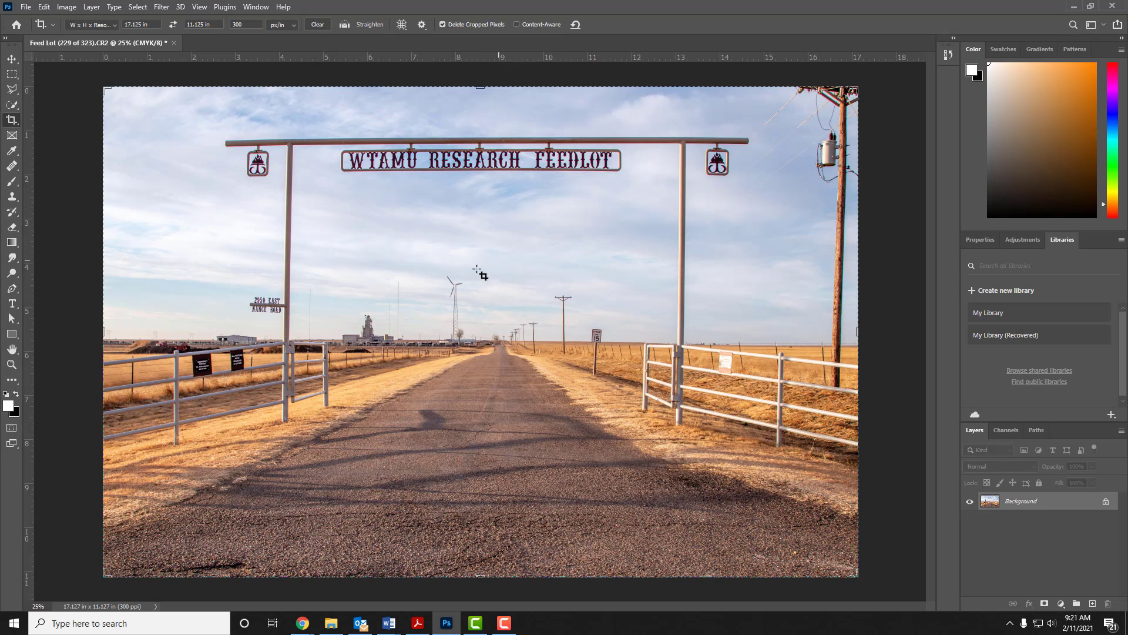
left_click(12, 59)
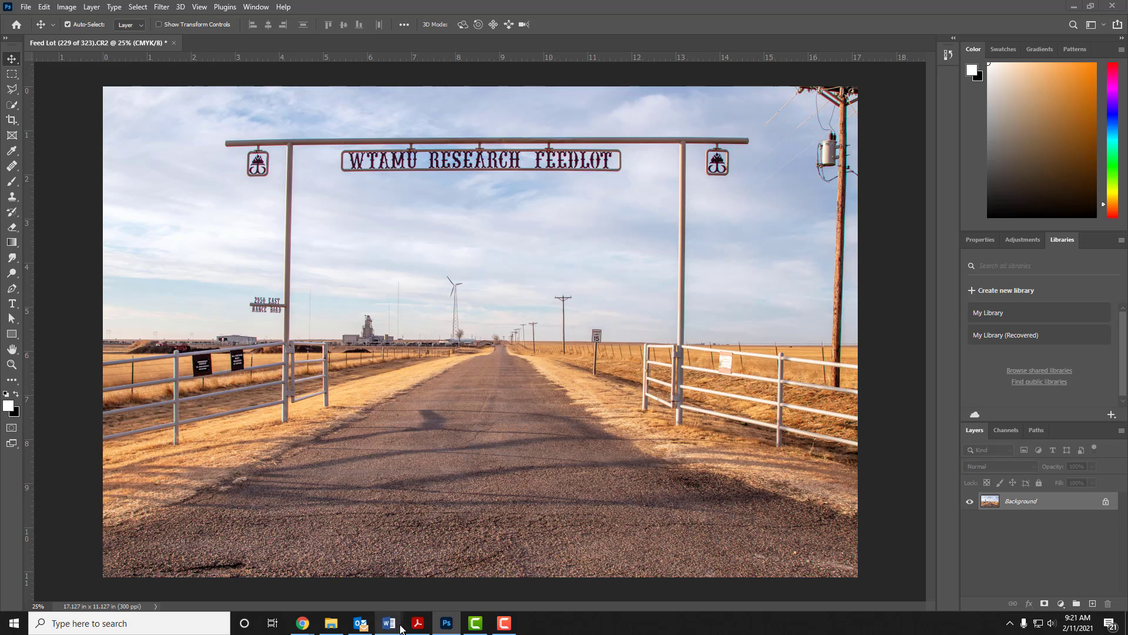
Check the two-page spread's required file format in the Word shot list, and return to Photoshop.
mouse_move(389, 623)
left_click(448, 560)
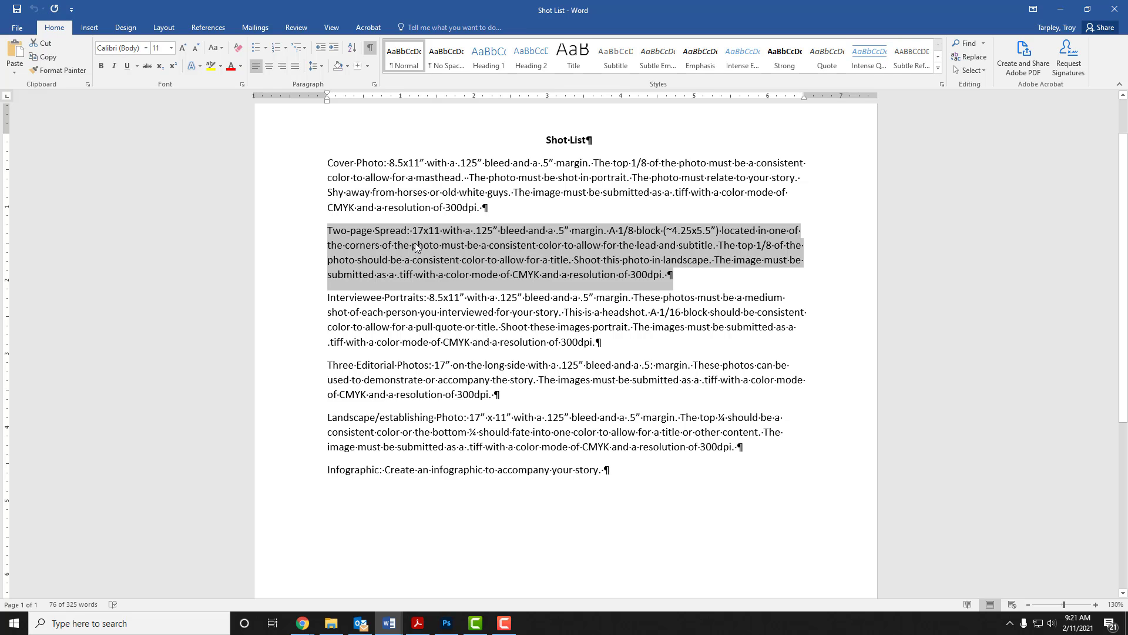
left_click(435, 275)
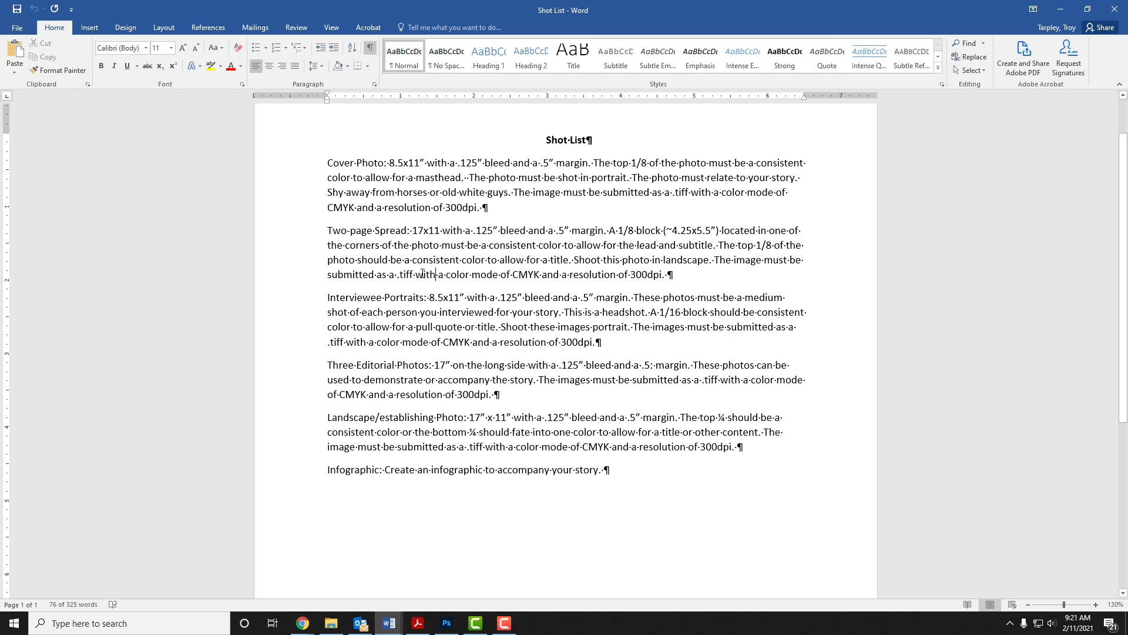
left_click(1063, 12)
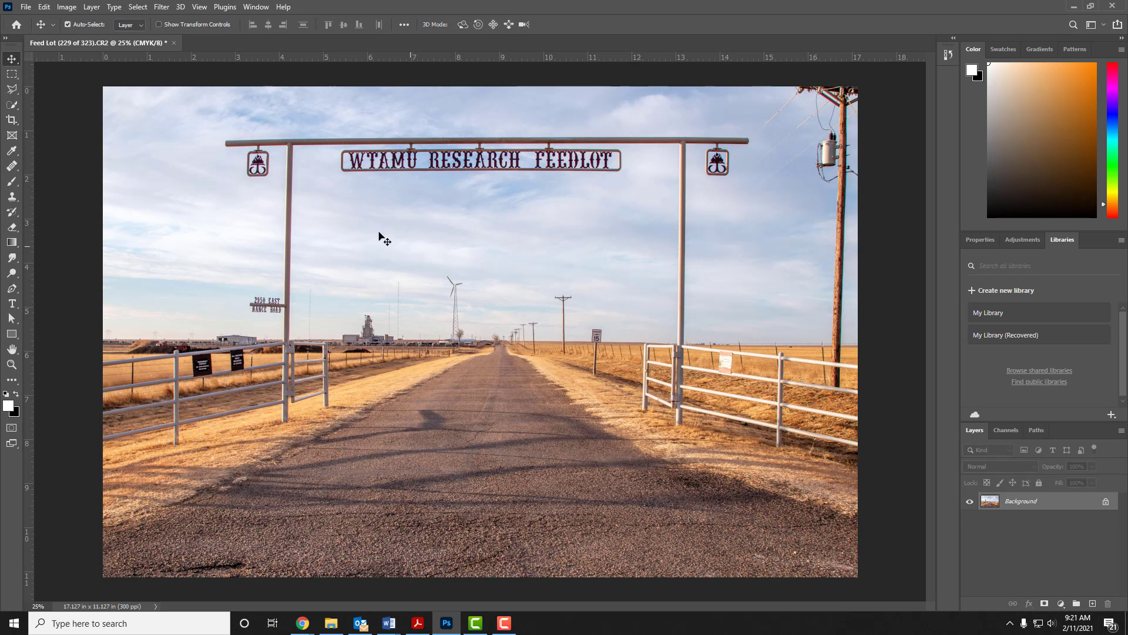
Begin saving the photo under a new name, choosing the Desktop as location and TIFF as file type.
left_click(26, 6)
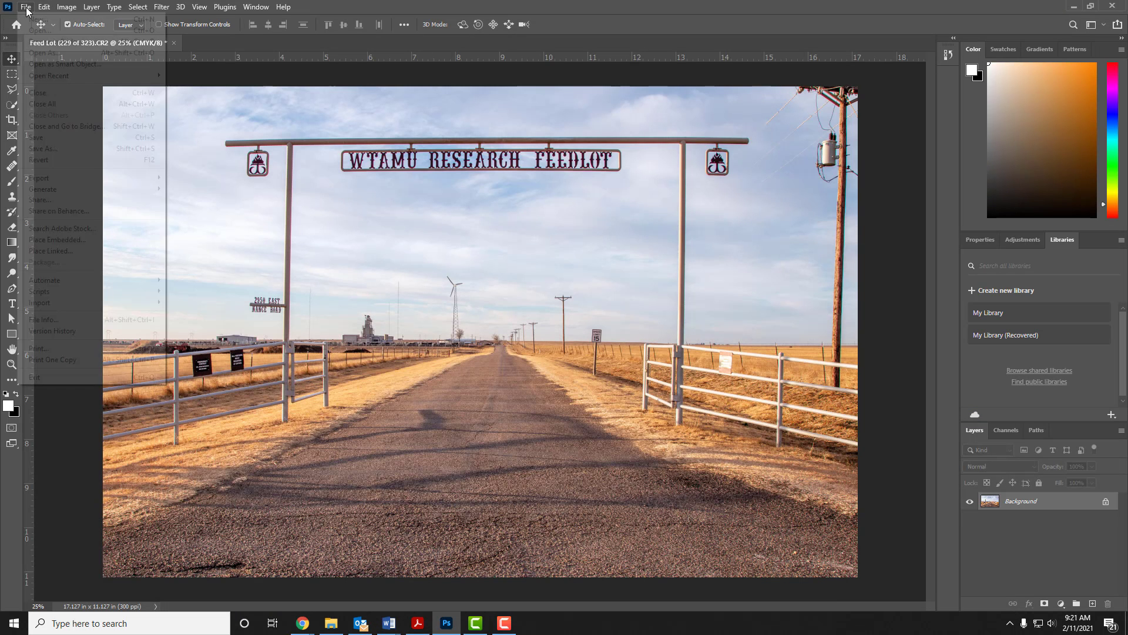
left_click(71, 150)
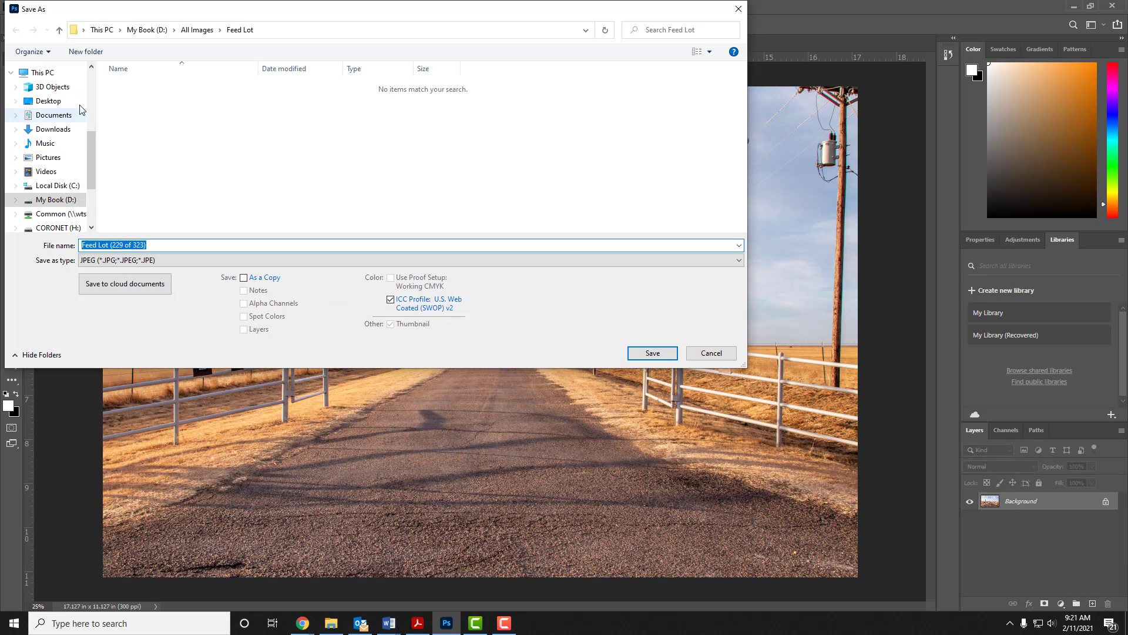
left_click(72, 102)
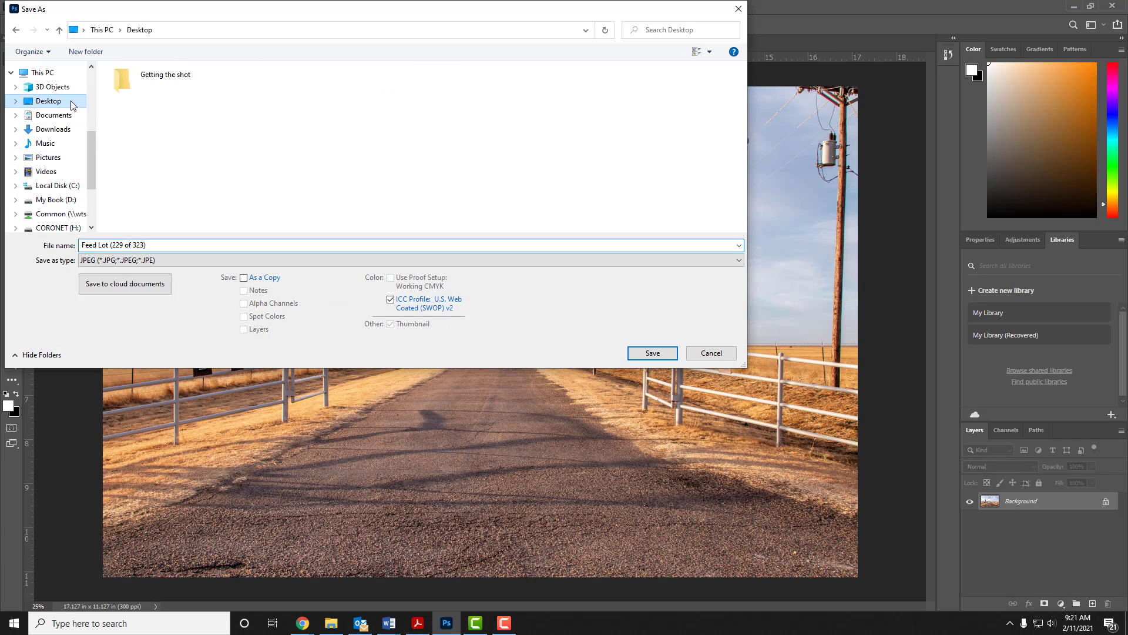
left_click(188, 263)
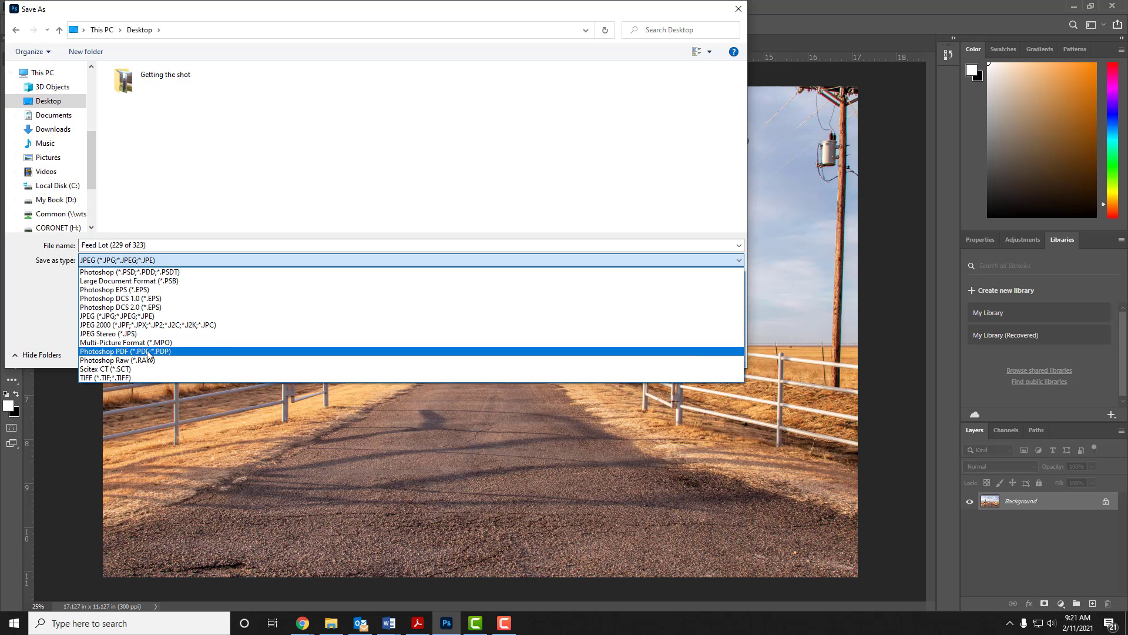
left_click(156, 378)
Name the file with the photographer's surname followed by _two_page_spread, and save it with LZW compression, interleaved pixel order and IBM PC byte order.
left_click(141, 247)
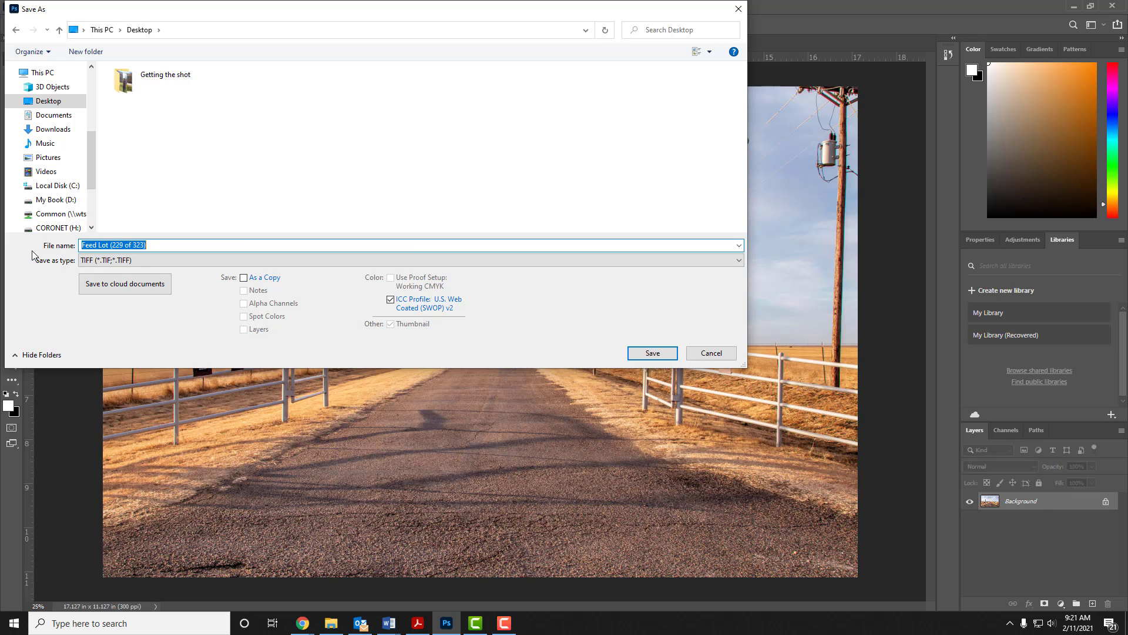
type("Tarpley ")
type("two_page_spread")
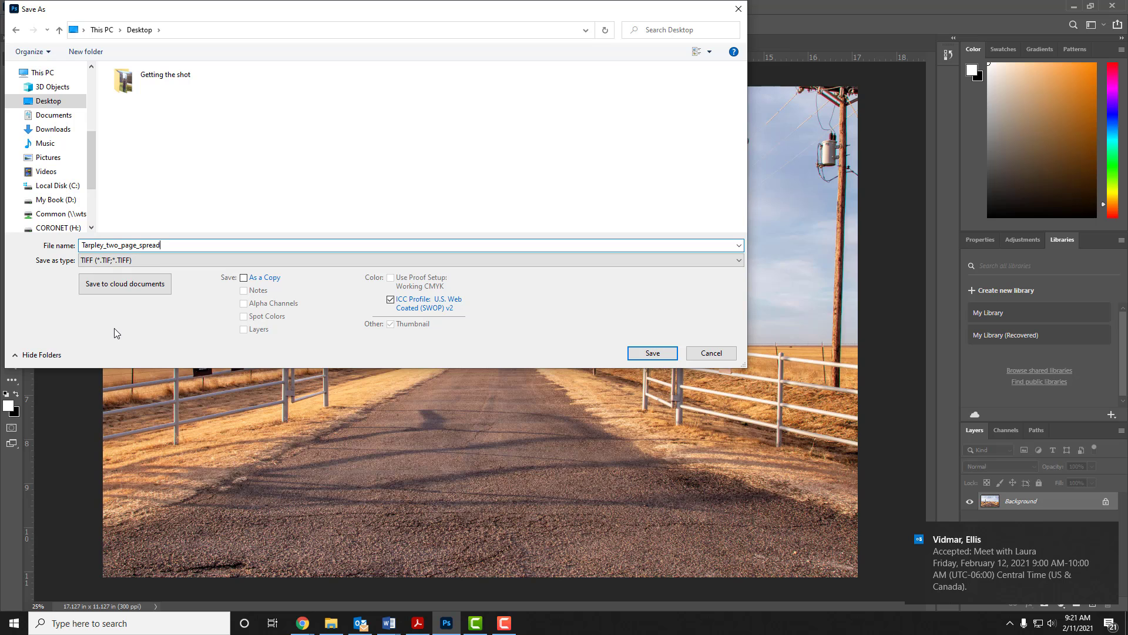
left_click(655, 350)
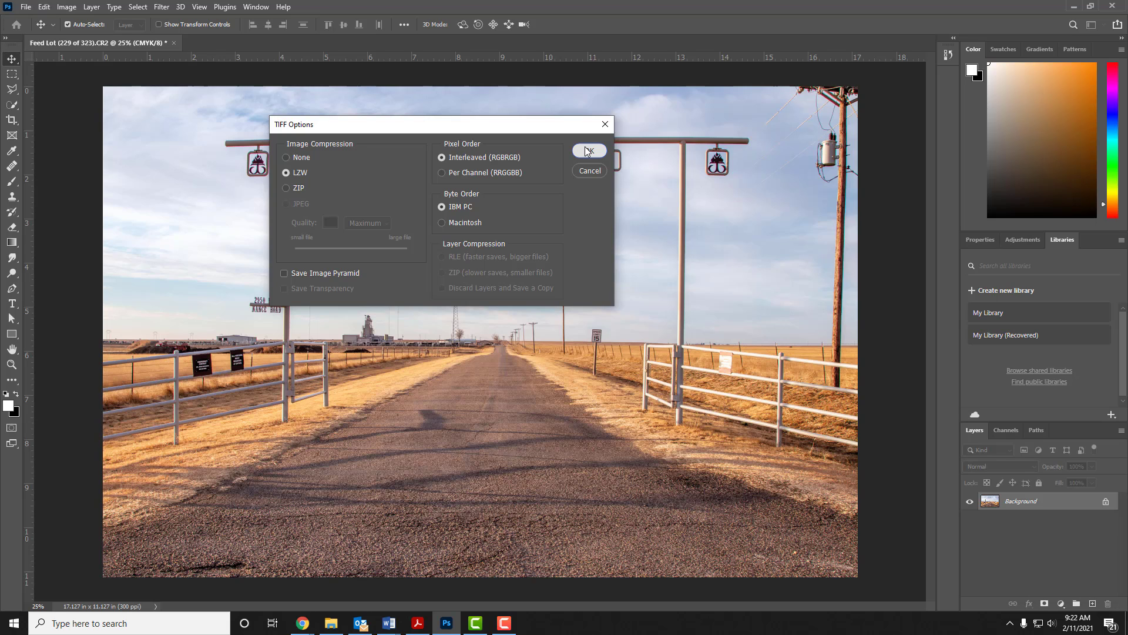
left_click(588, 151)
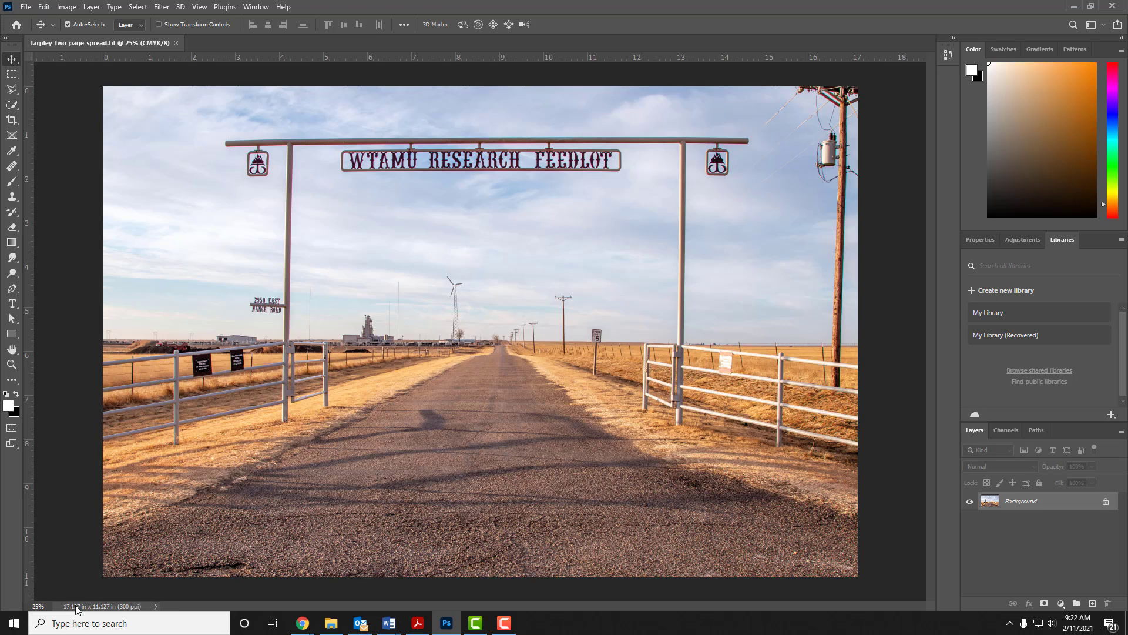
Minimize the Photoshop and File Explorer windows, and switch to the OneDrive student folder within The Brand 21 in Chrome.
left_click(1072, 5)
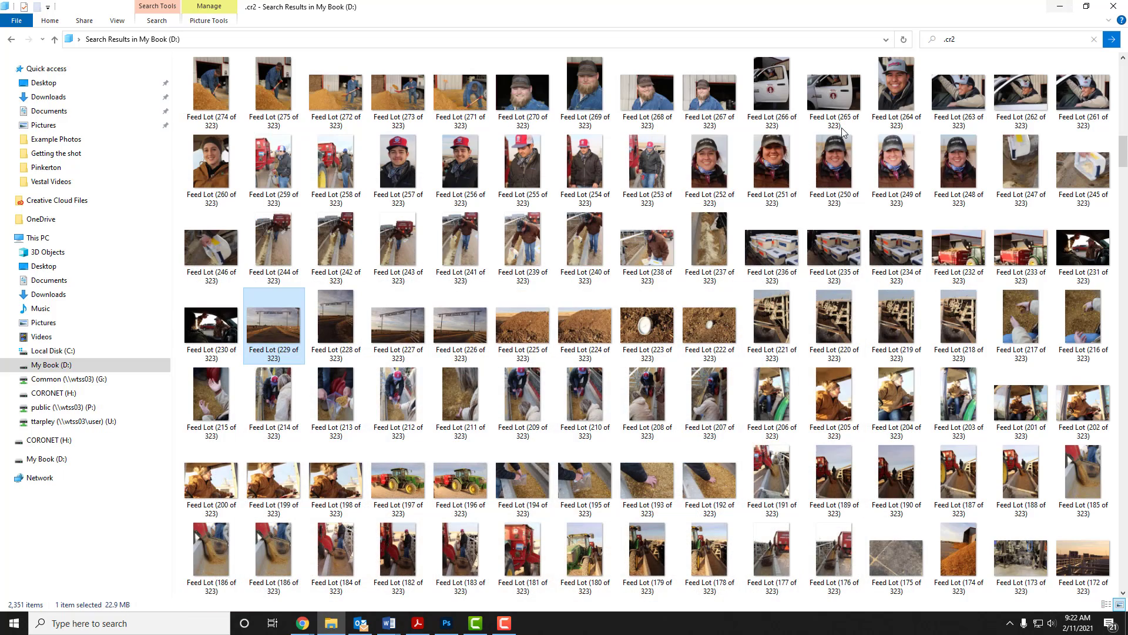
left_click(1063, 7)
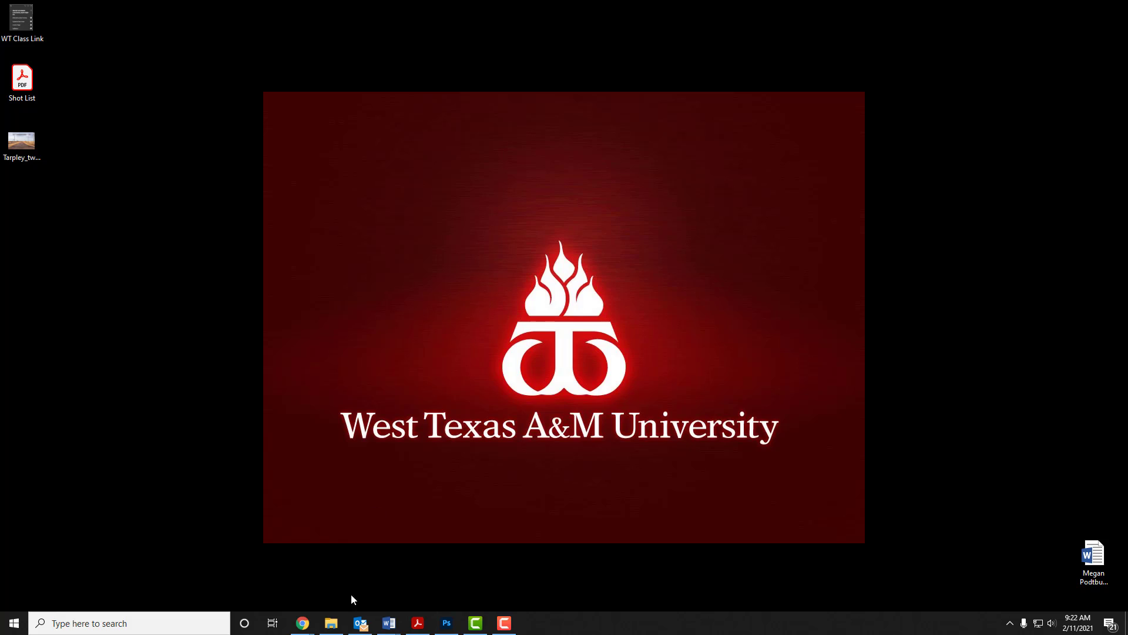
left_click(338, 622)
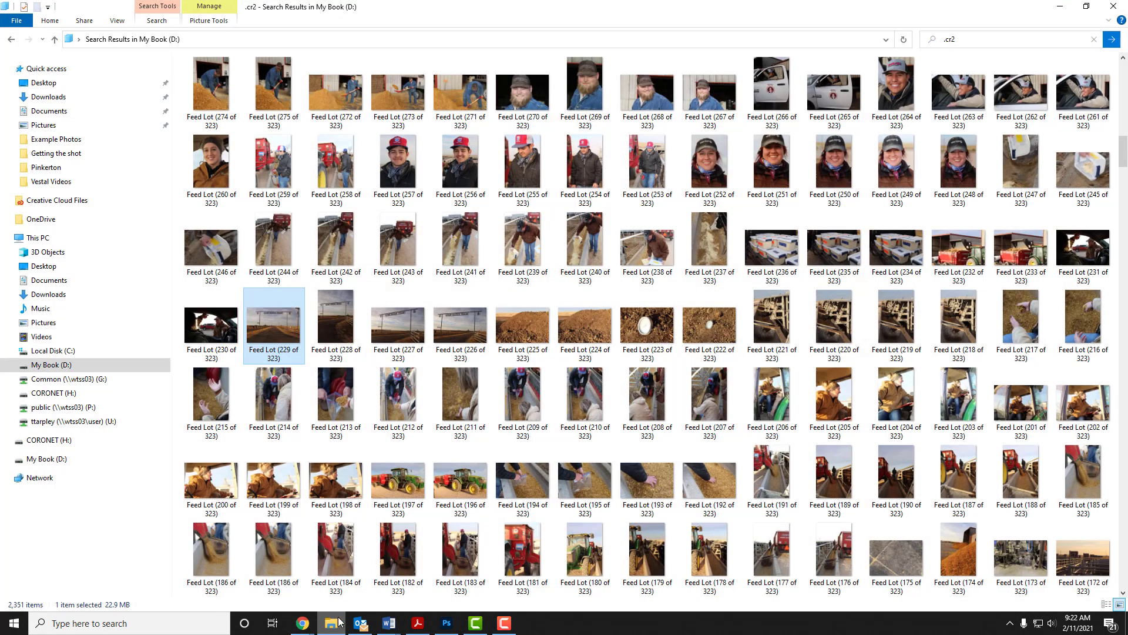
left_click(1062, 7)
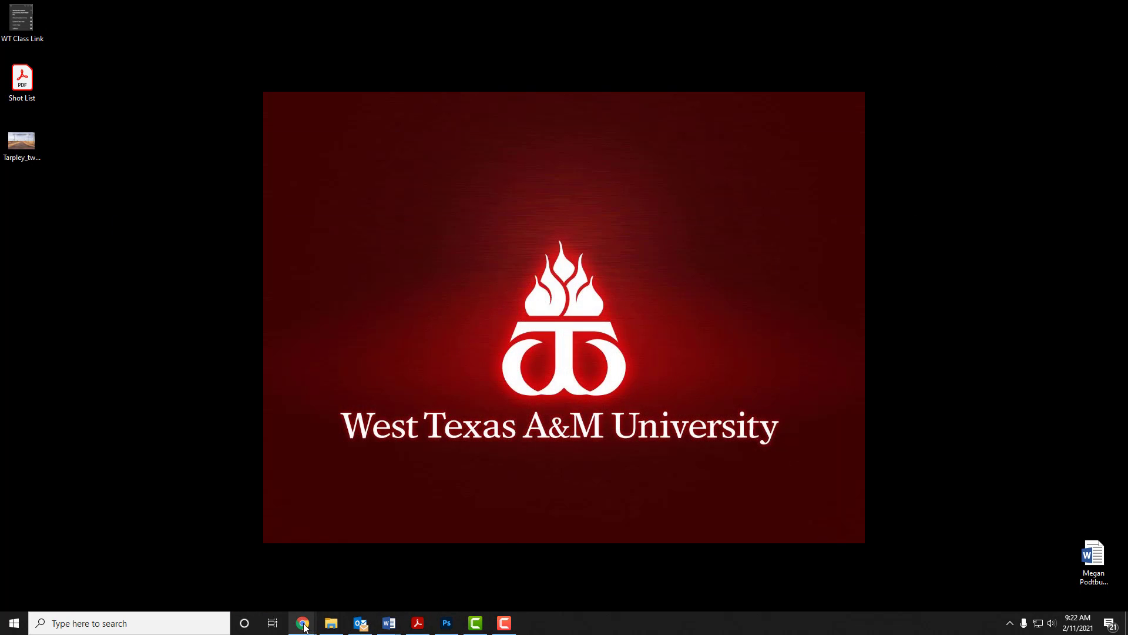
left_click_drag(0, 9, 632, 1)
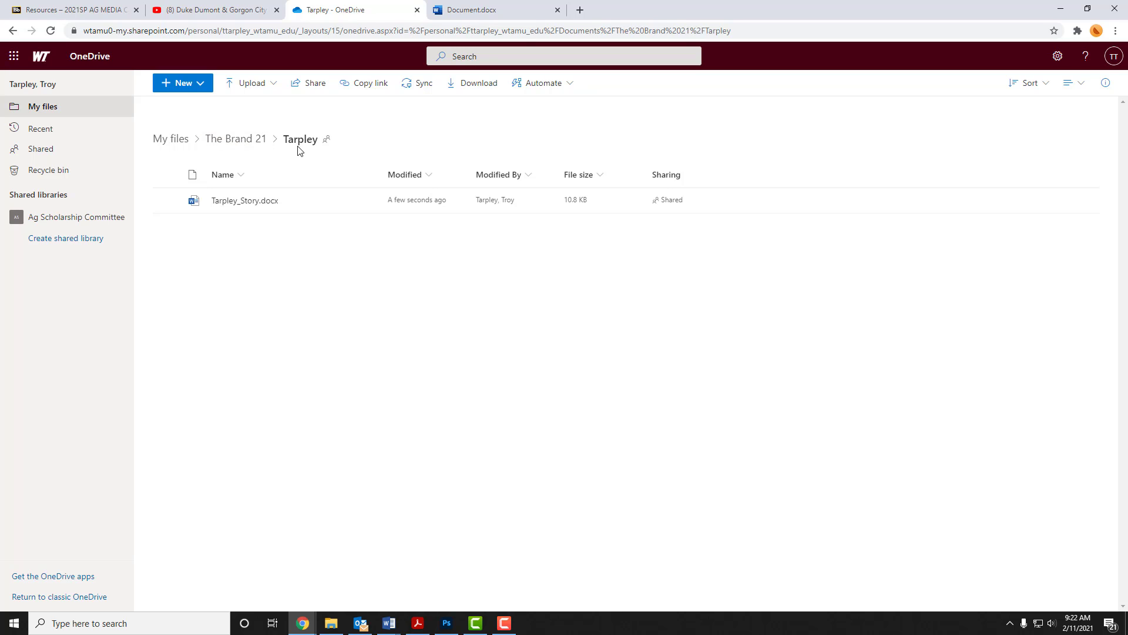
Upload the two-page spread TIFF from the Desktop to the open OneDrive folder.
mouse_move(231, 204)
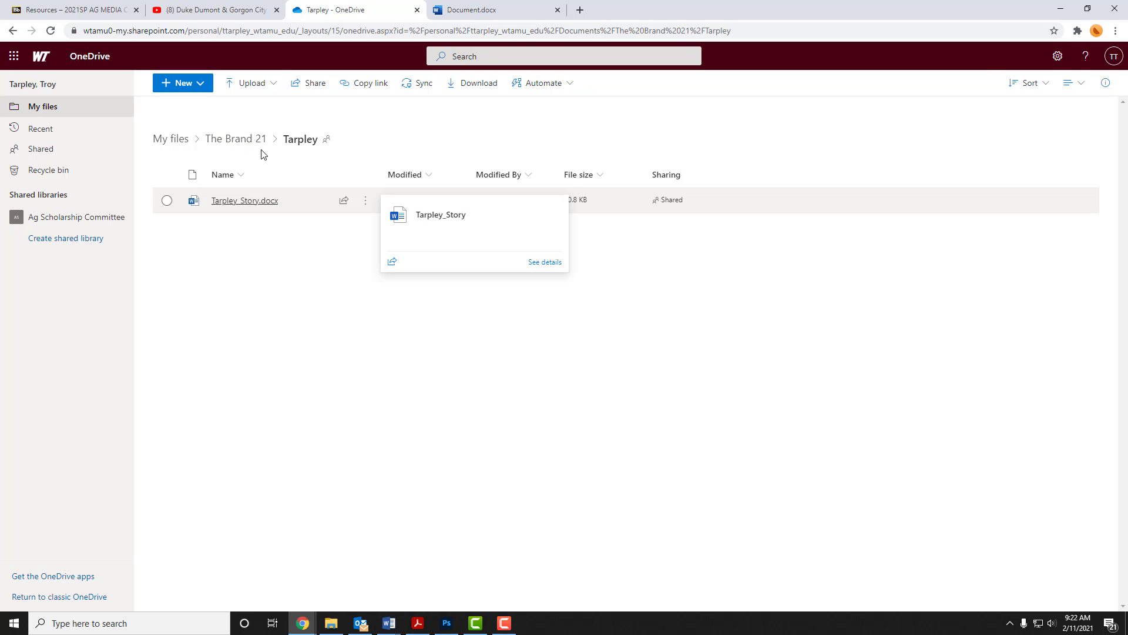
left_click(258, 83)
left_click(254, 109)
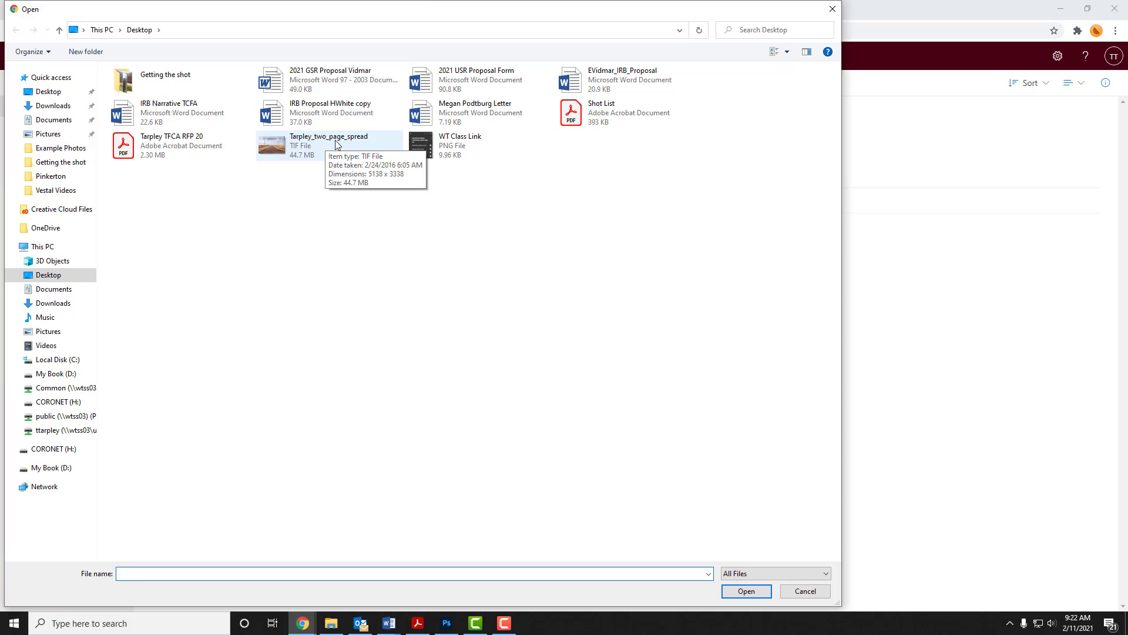
left_click(328, 143)
left_click(745, 592)
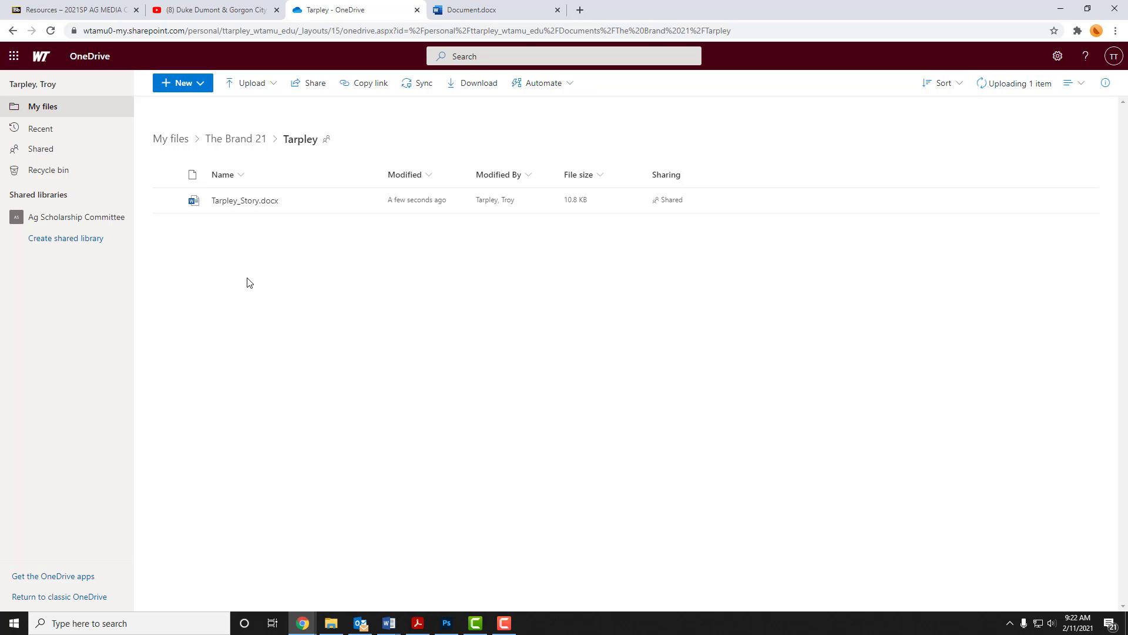
Check the upload's progress, close the progress details, and look at the two-page spread's entry in the folder.
left_click(1015, 85)
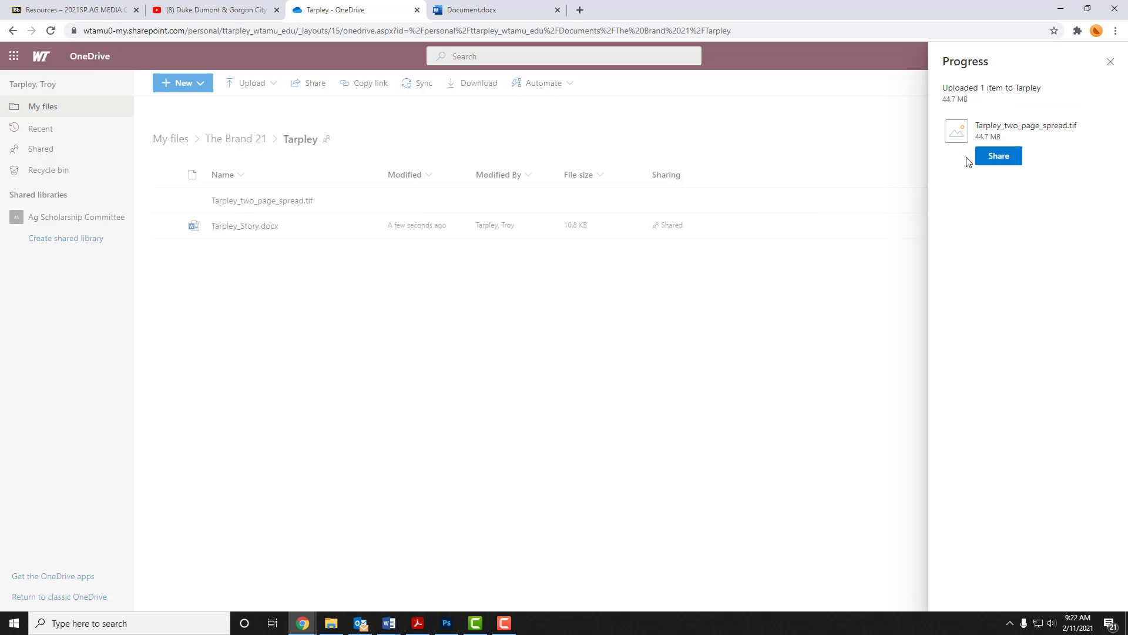
left_click(1110, 62)
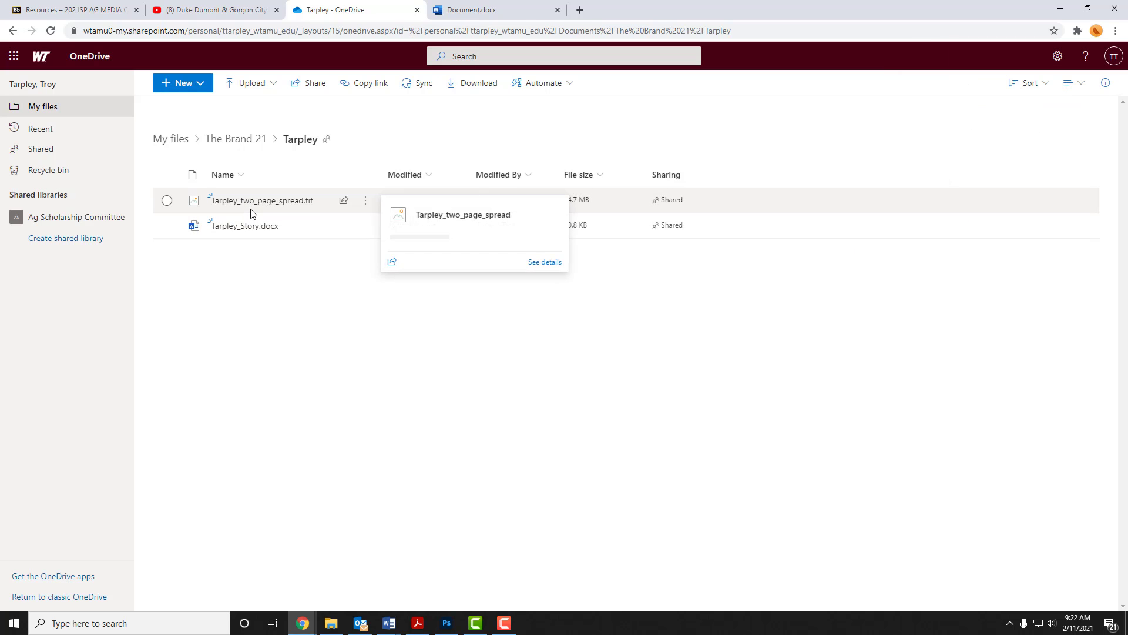
mouse_move(258, 202)
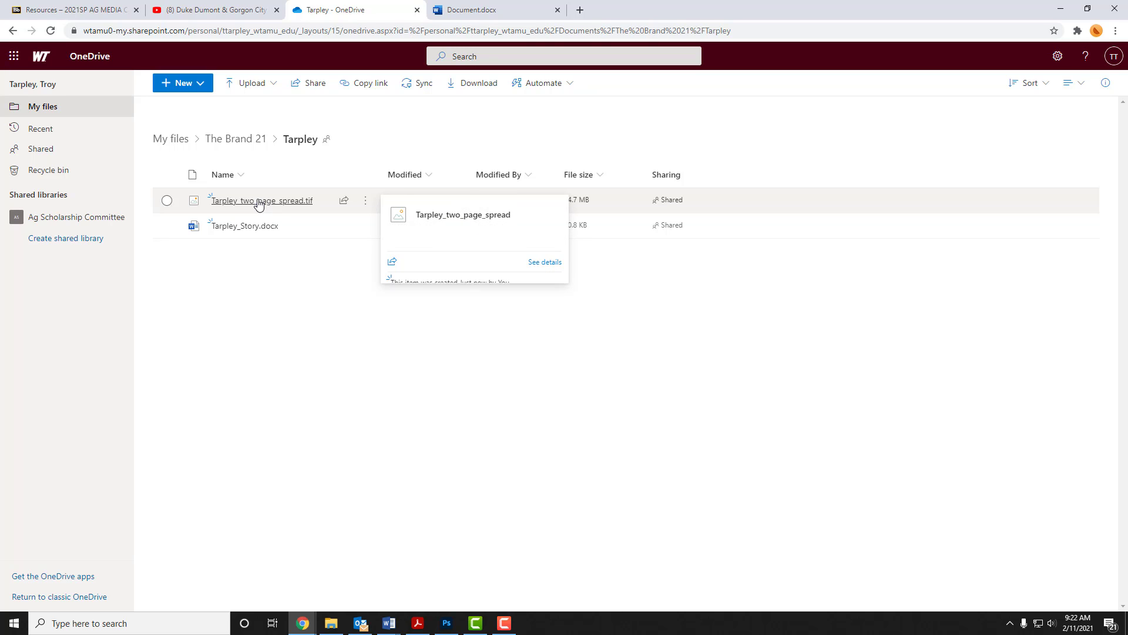